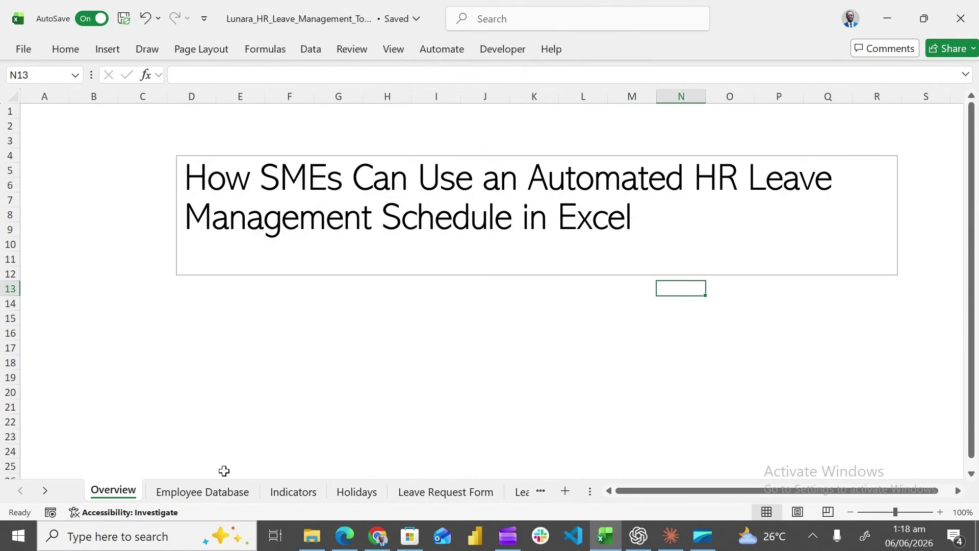
# Show the Employee Database sheet with its filtered table of 13 employees
pyautogui.click(217, 491)
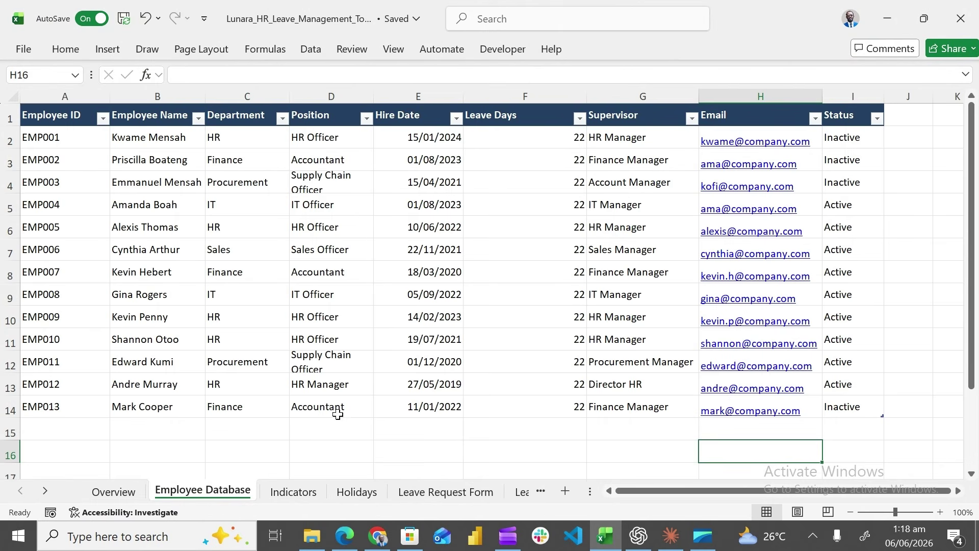
# Browse the Indicators and Holidays sheets, then move on to the Leave Request Form
pyautogui.click(313, 491)
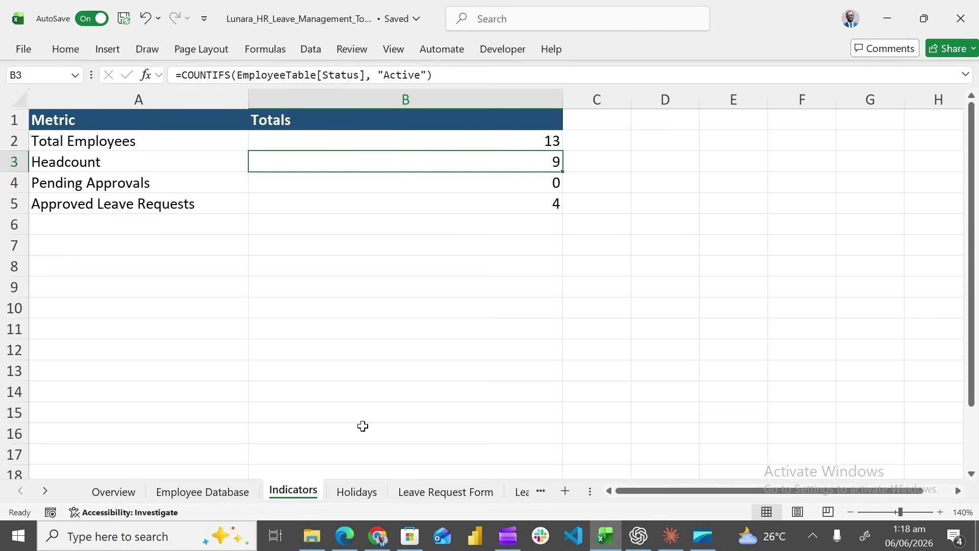
pyautogui.click(358, 491)
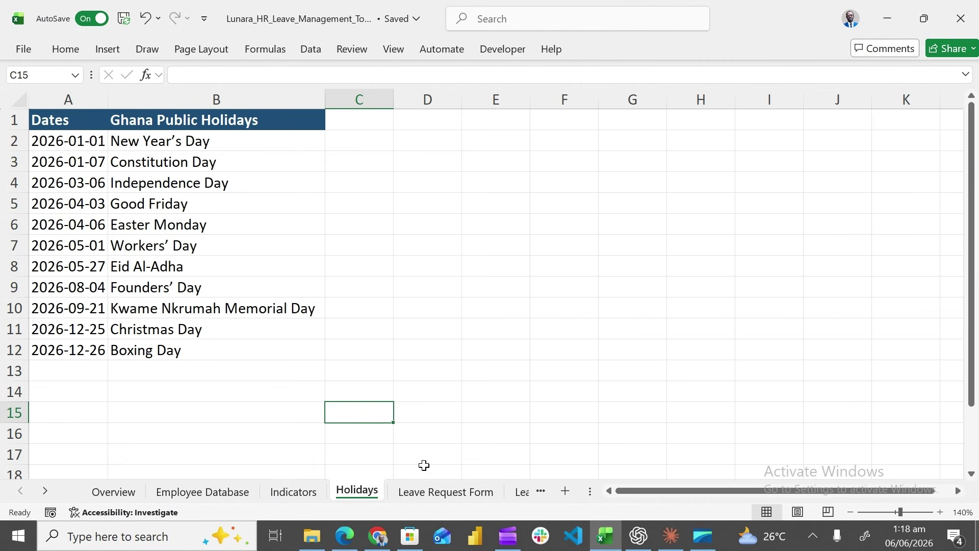
pyautogui.hotkey('ctrl', 'pagedown')
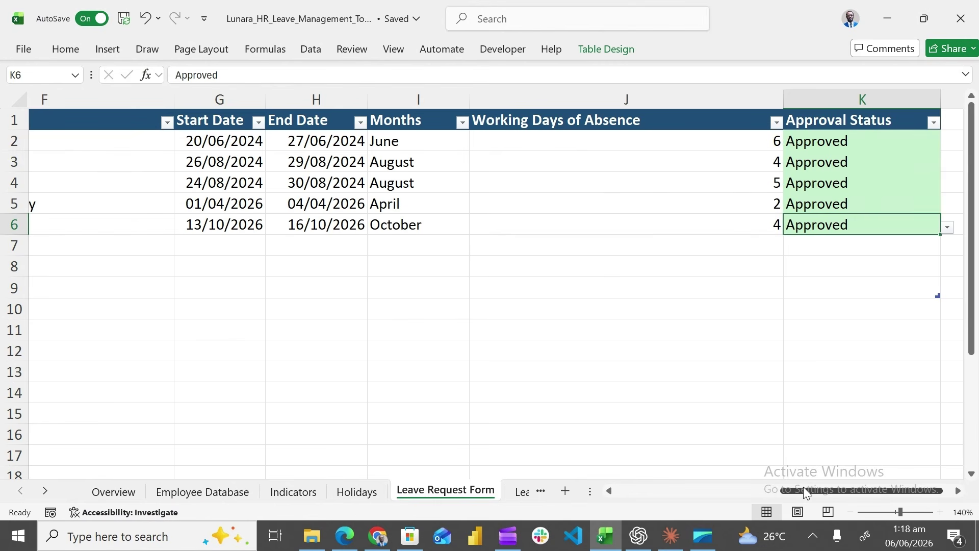
# Inspect the allowed leave types for F3 without changing them
pyautogui.moveTo(803, 487); pyautogui.dragTo(701, 490)
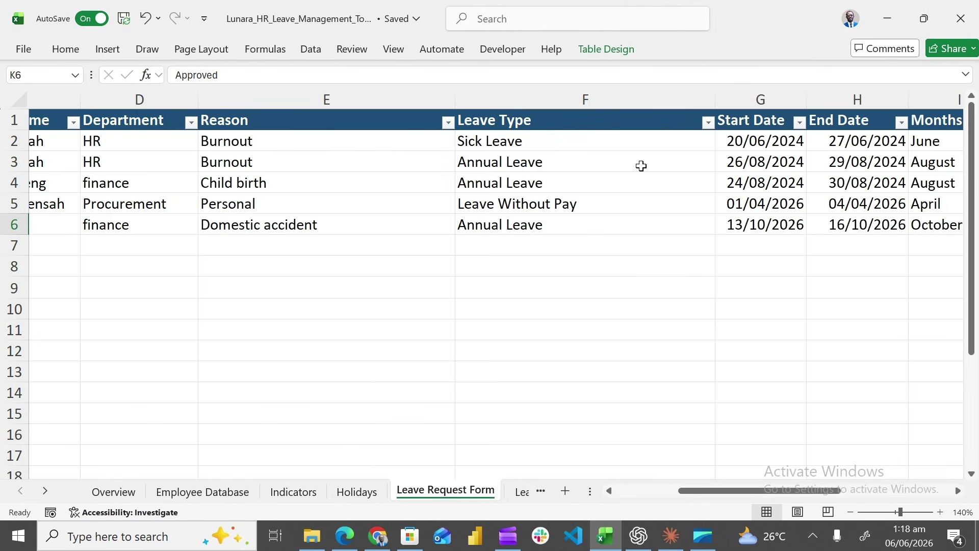
pyautogui.click(641, 166)
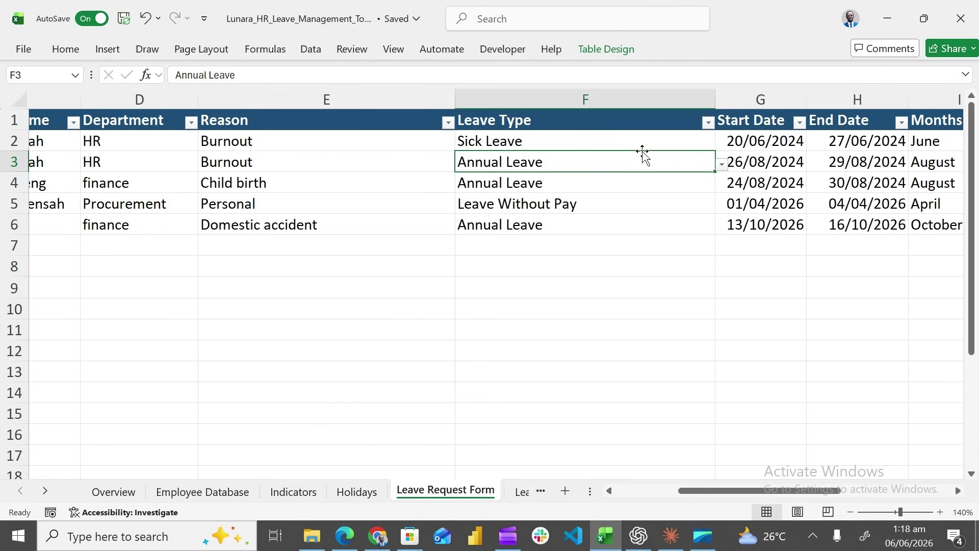
pyautogui.hotkey('alt', 'Down')
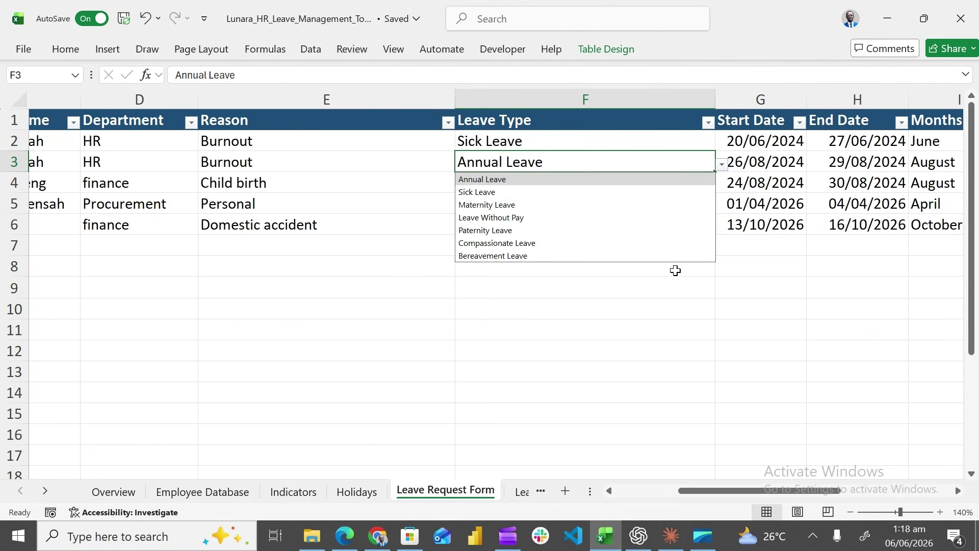
pyautogui.click(675, 271)
# Set the October request's status in K6 to Pending and view the Leave Balance Tracker
pyautogui.moveTo(748, 483); pyautogui.dragTo(857, 480)
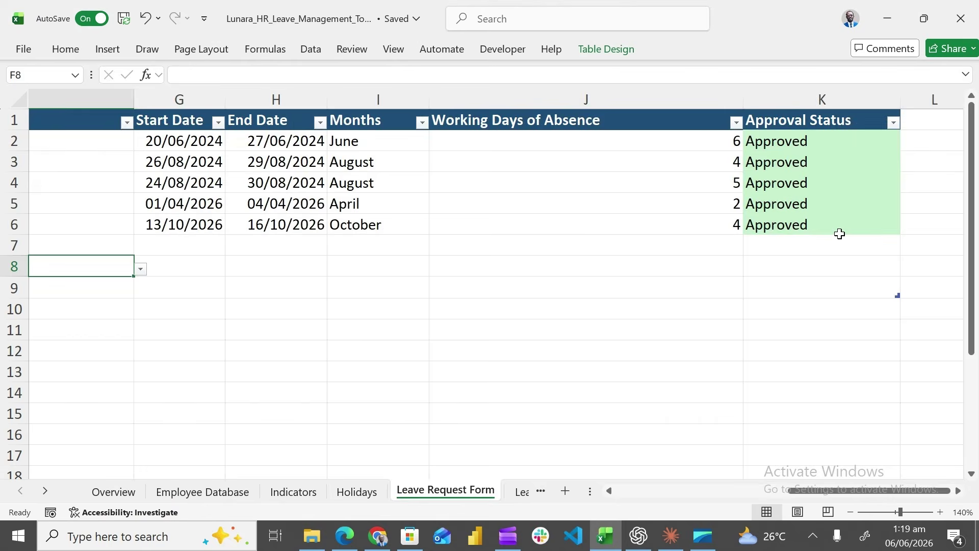
pyautogui.click(877, 227)
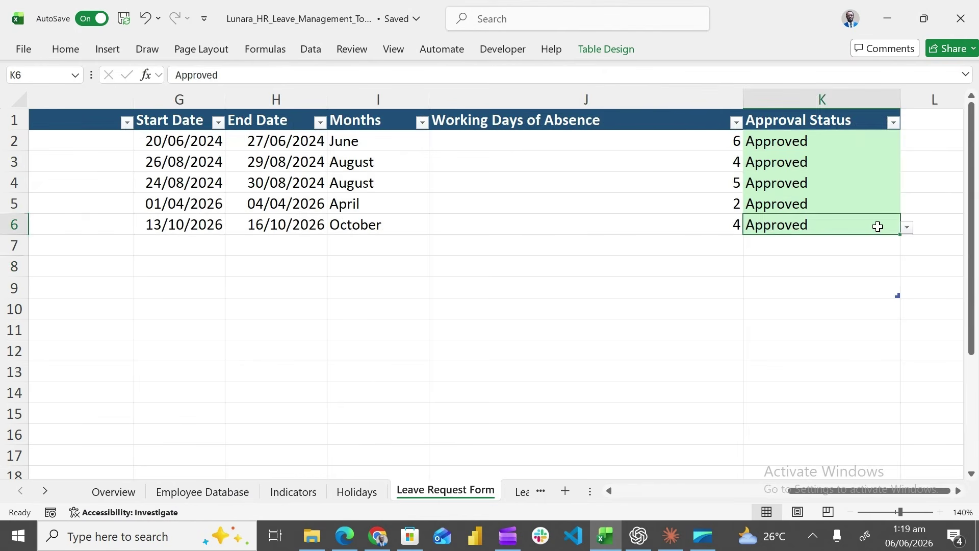
pyautogui.click(907, 228)
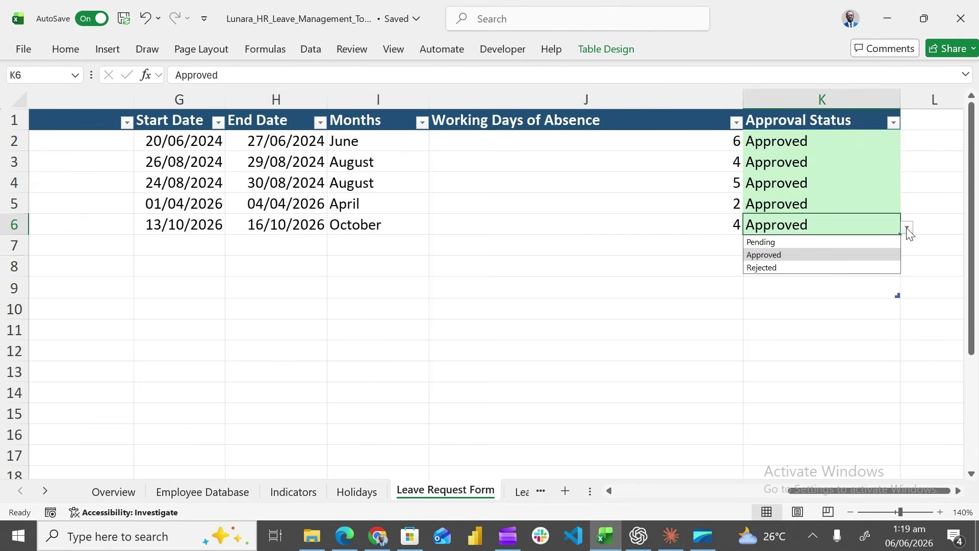
pyautogui.click(827, 245)
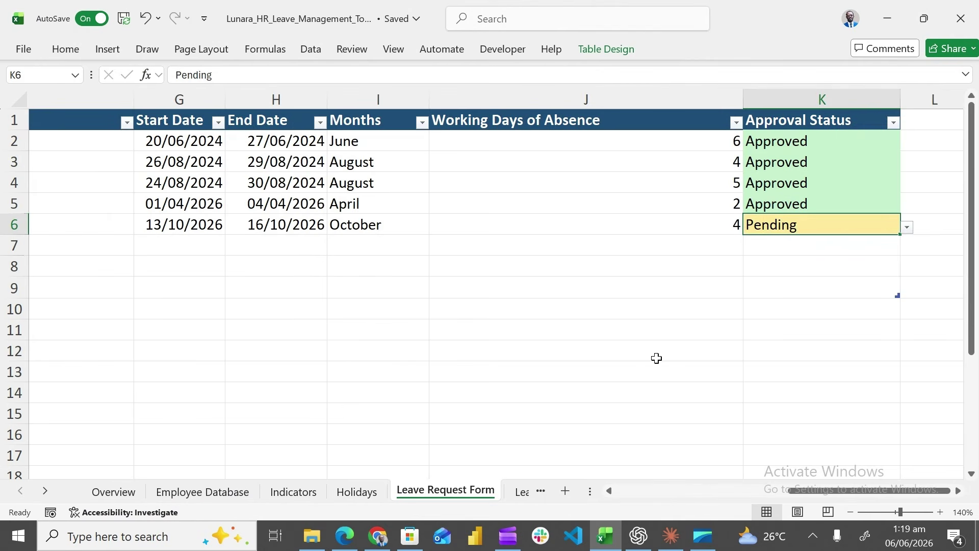
pyautogui.click(525, 491)
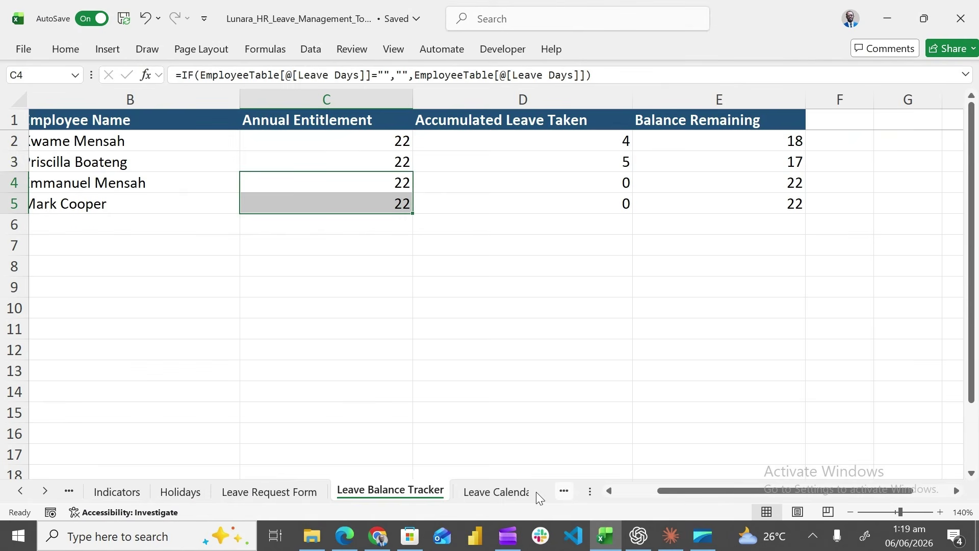
# Approve the October leave request again and confirm it appears in the Leave Calendar
pyautogui.click(510, 493)
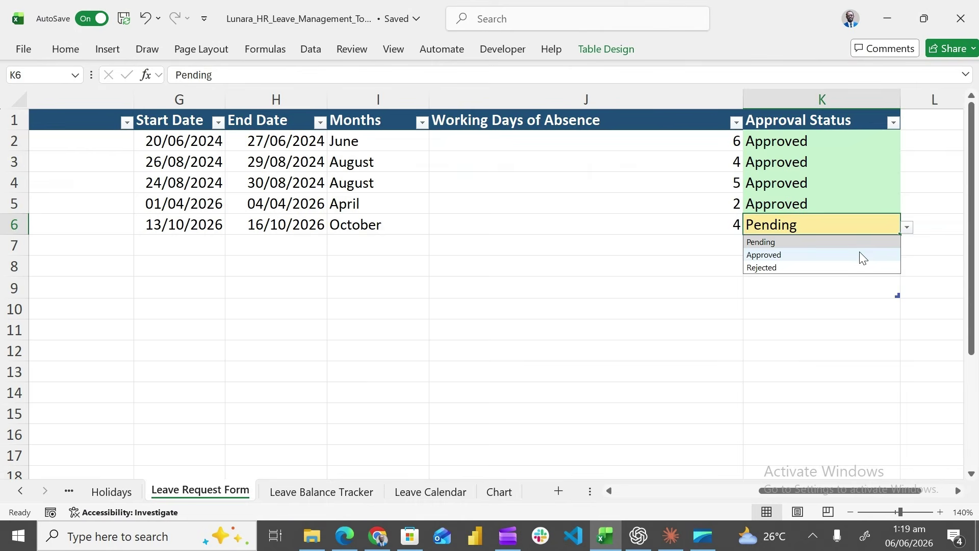
pyautogui.click(861, 256)
pyautogui.click(430, 491)
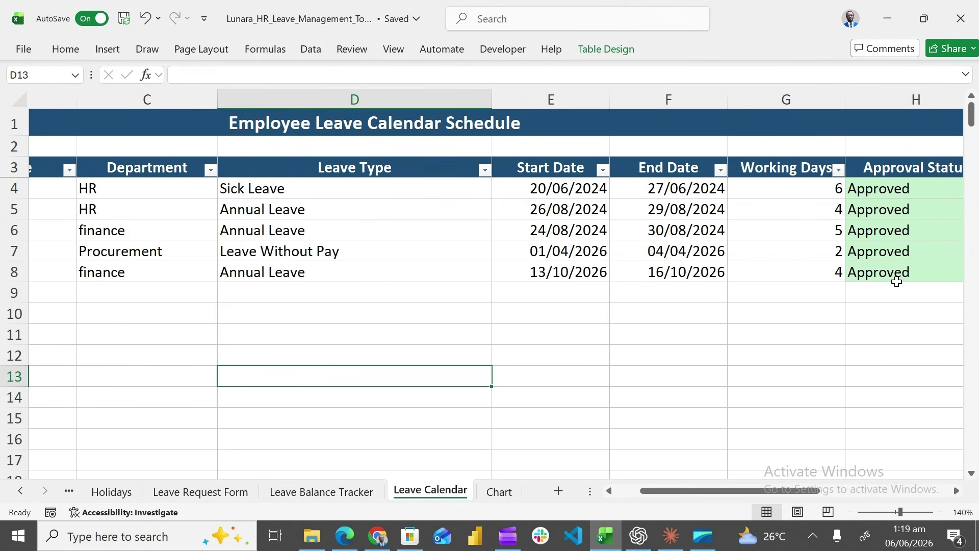
# Check the Leave Balance Tracker now shows 4 days taken and 18 remaining
pyautogui.click(219, 493)
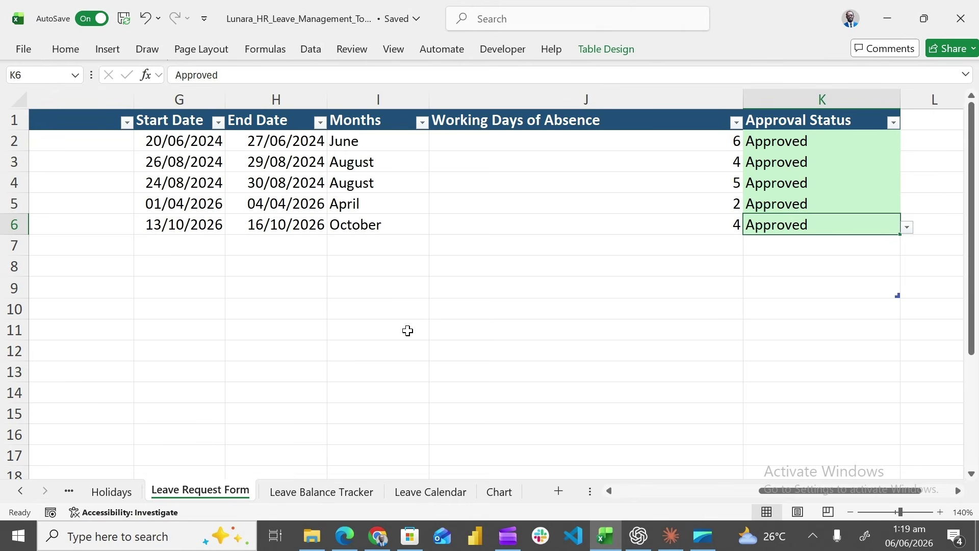
pyautogui.hscroll(-1, 407, 331)
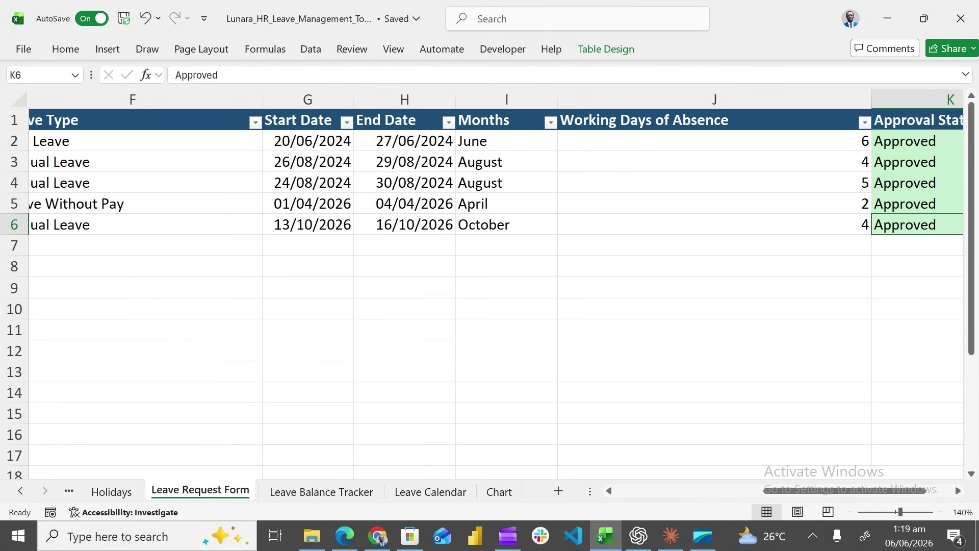
pyautogui.moveTo(403, 329); pyautogui.dragTo(505, 330)
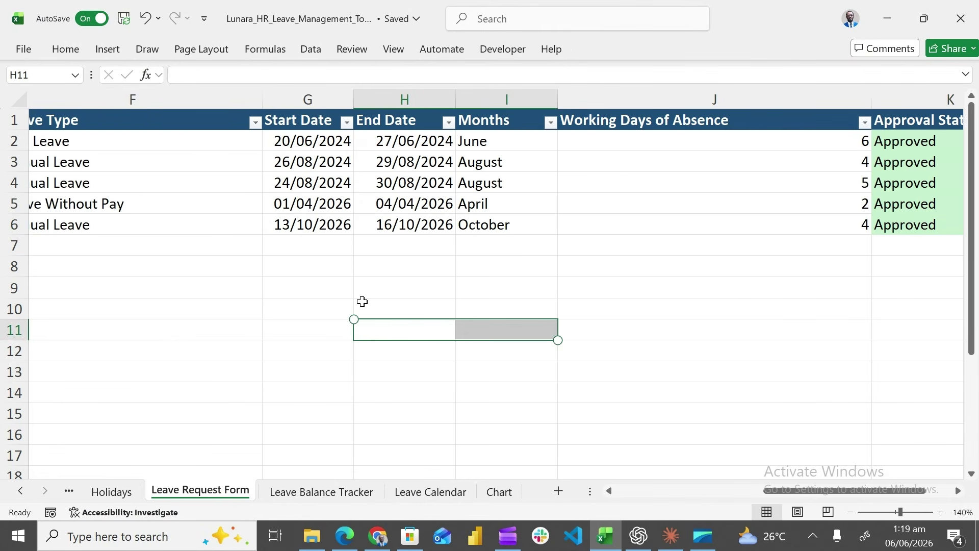
pyautogui.click(362, 302)
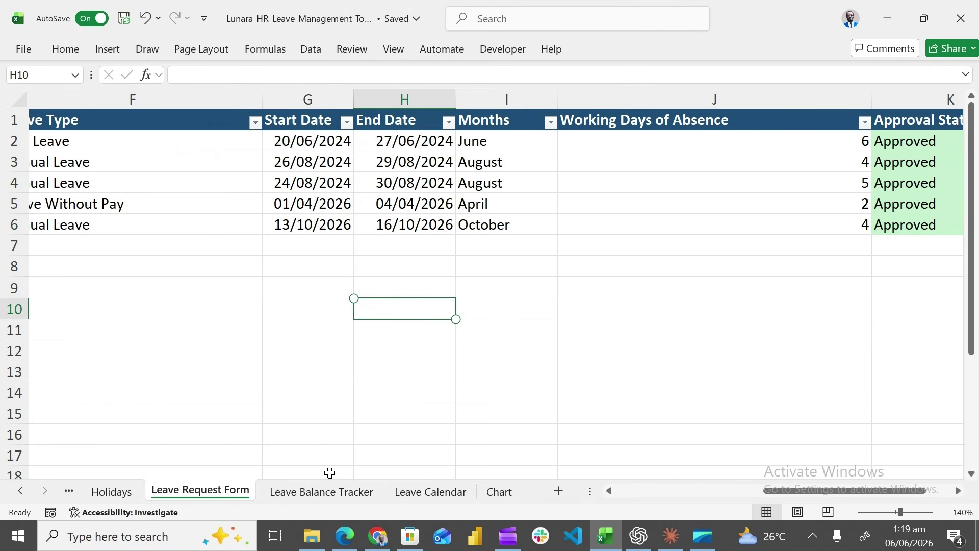
pyautogui.click(327, 491)
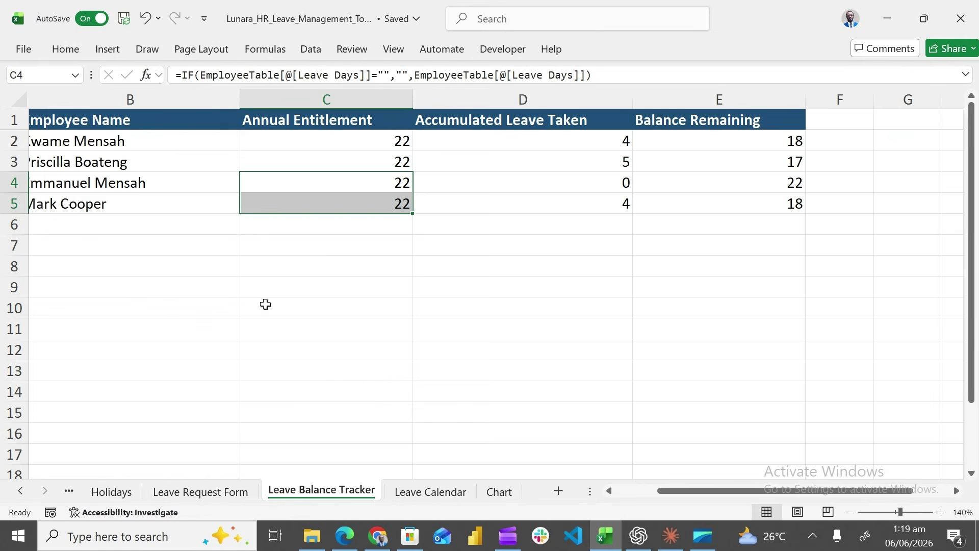
pyautogui.hscroll(-2, 265, 304)
# Scroll the tracker back to the employee ID column, then return to the Leave Request Form
pyautogui.hscroll(-1, 298, 279)
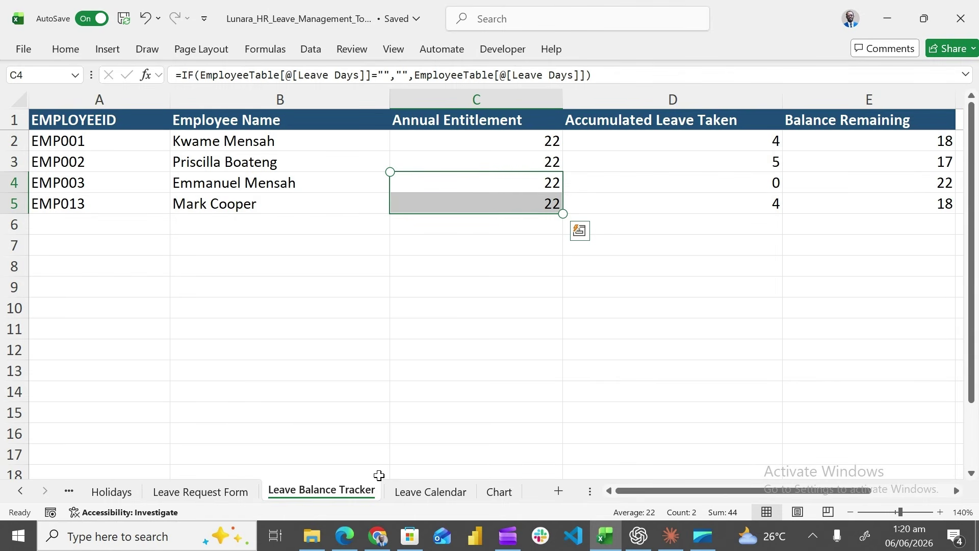
pyautogui.hotkey('ctrl', 'pageup')
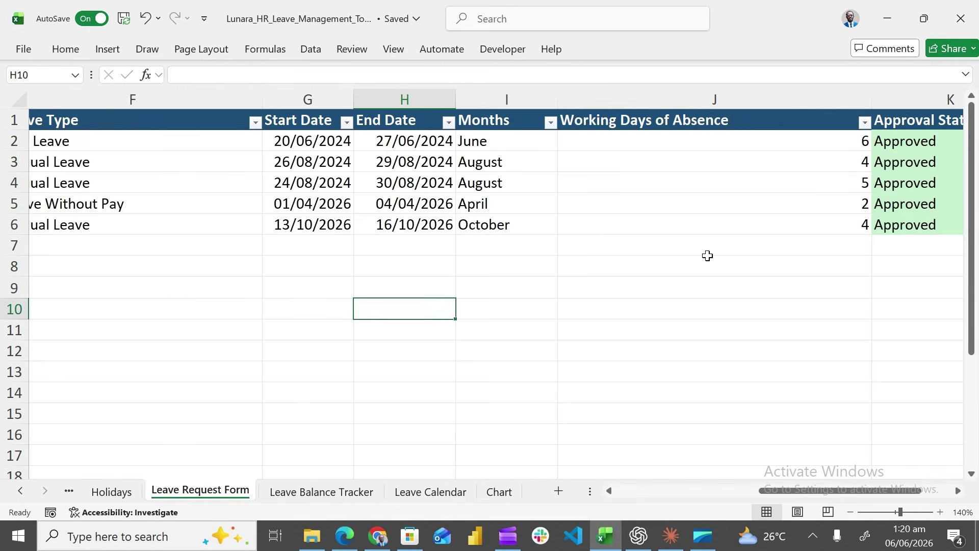
# Change F2's leave type from Sick Leave to Annual Leave and check the Leave Balance Tracker
pyautogui.click(262, 293)
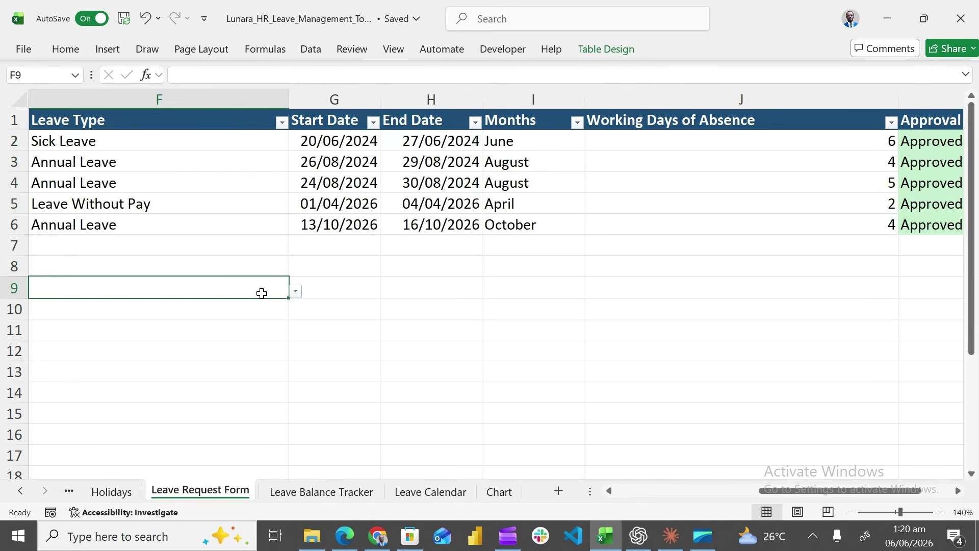
pyautogui.moveTo(786, 491); pyautogui.dragTo(723, 493)
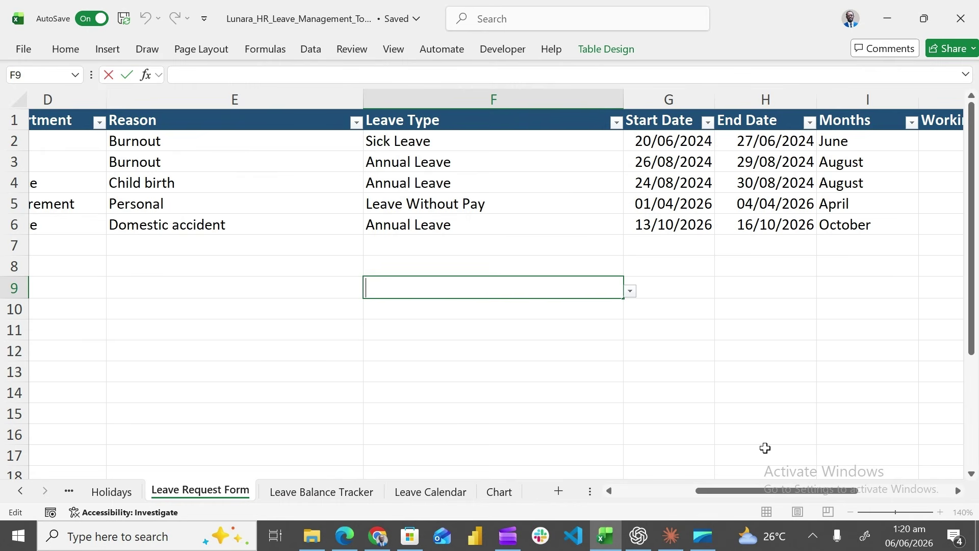
pyautogui.moveTo(756, 490); pyautogui.dragTo(818, 488)
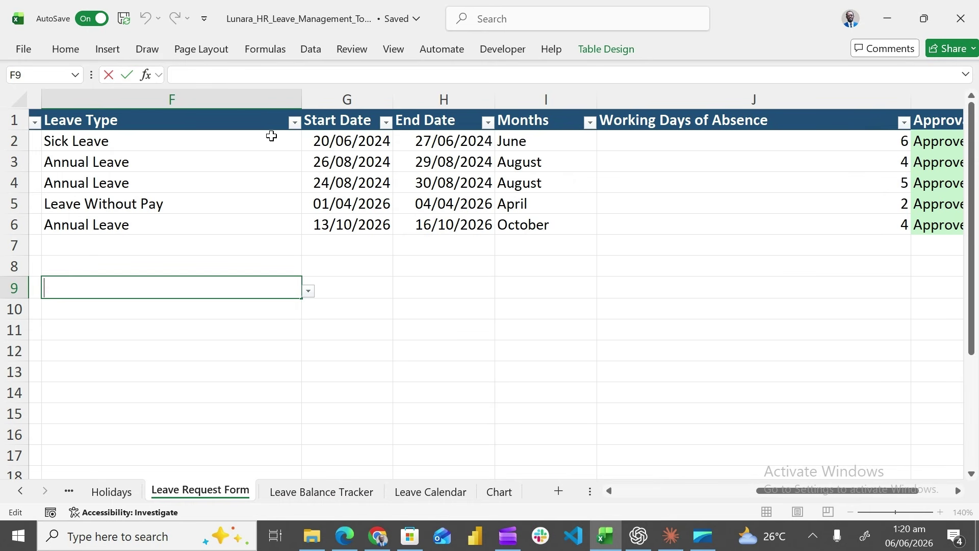
pyautogui.click(272, 136)
pyautogui.hotkey('alt', 'Down')
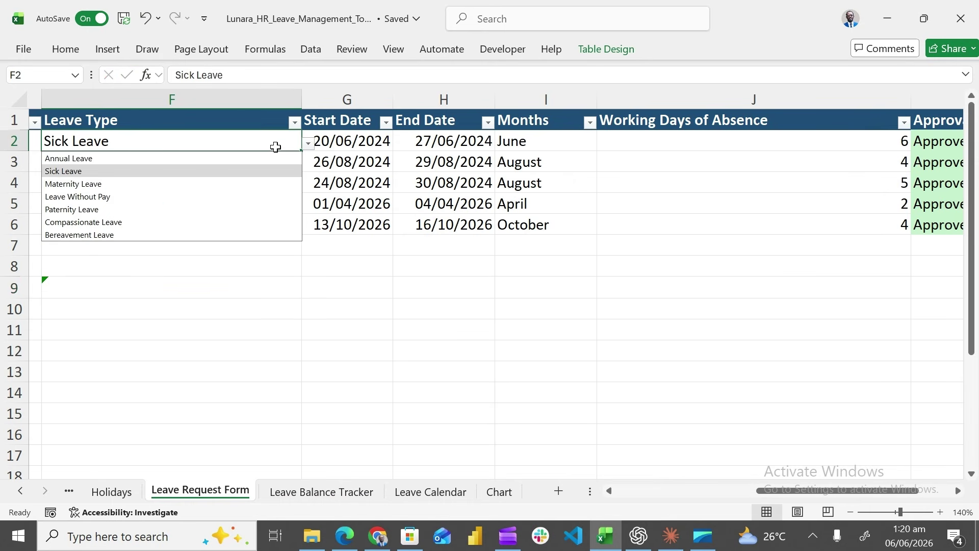
pyautogui.click(232, 159)
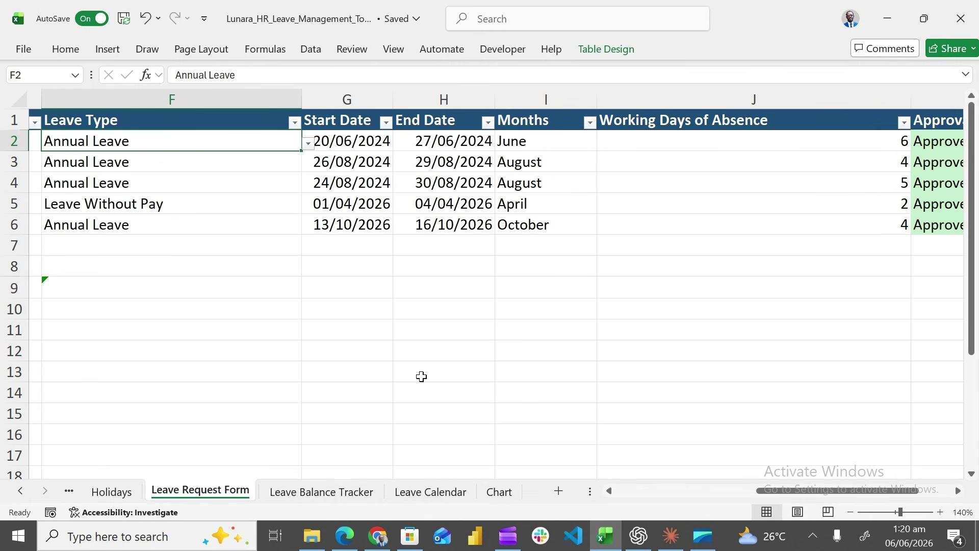
pyautogui.hotkey('ctrl', 'pagedown')
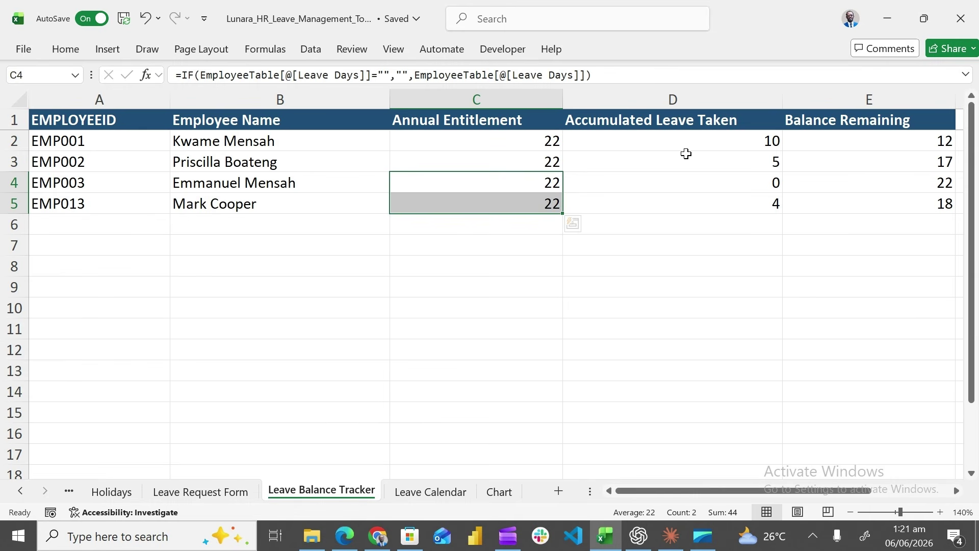
# Clear the tracker selection and open the Leave Requests by Department chart sheet
pyautogui.click(551, 304)
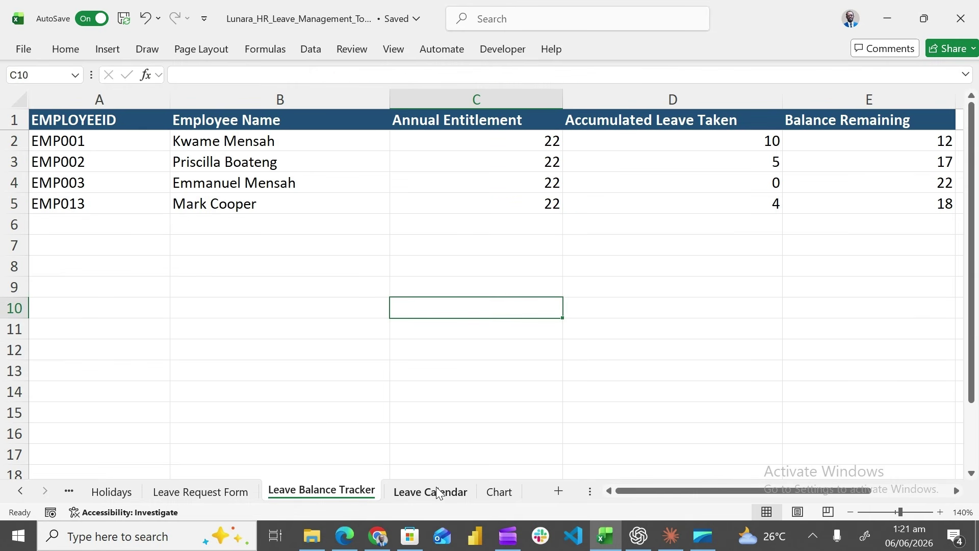
pyautogui.click(489, 491)
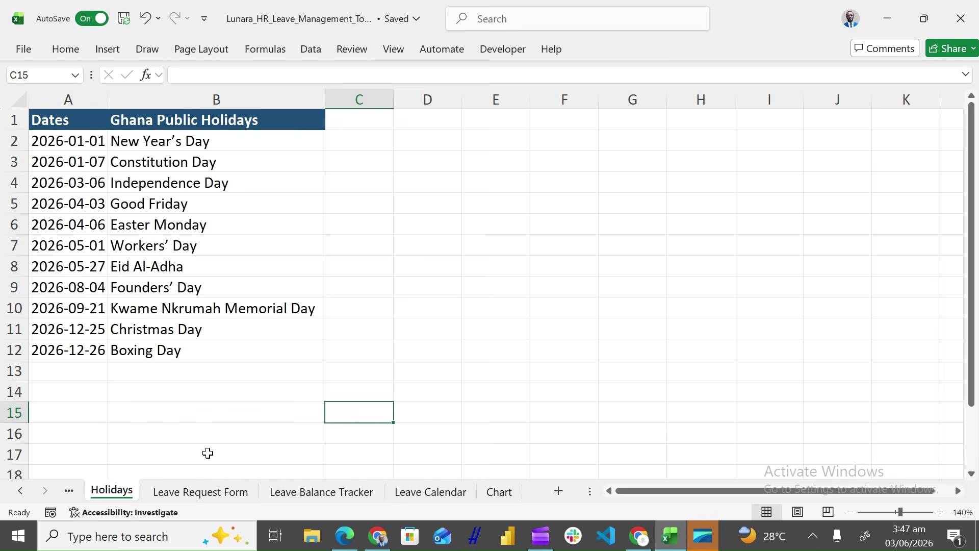
# On the Leave Request Form, open the Leave Type column's sort and filter menu
pyautogui.click(206, 492)
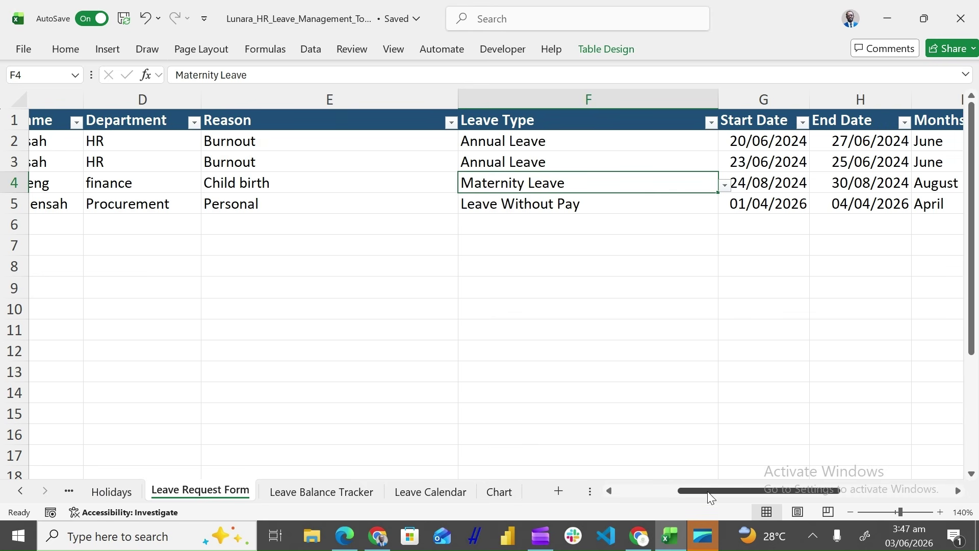
pyautogui.moveTo(711, 497); pyautogui.dragTo(619, 488)
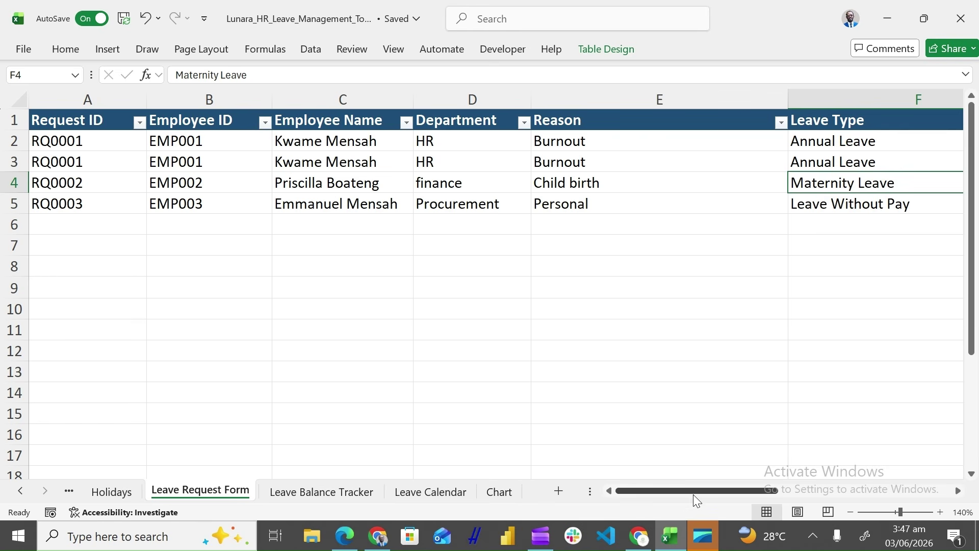
pyautogui.moveTo(693, 495); pyautogui.dragTo(743, 495)
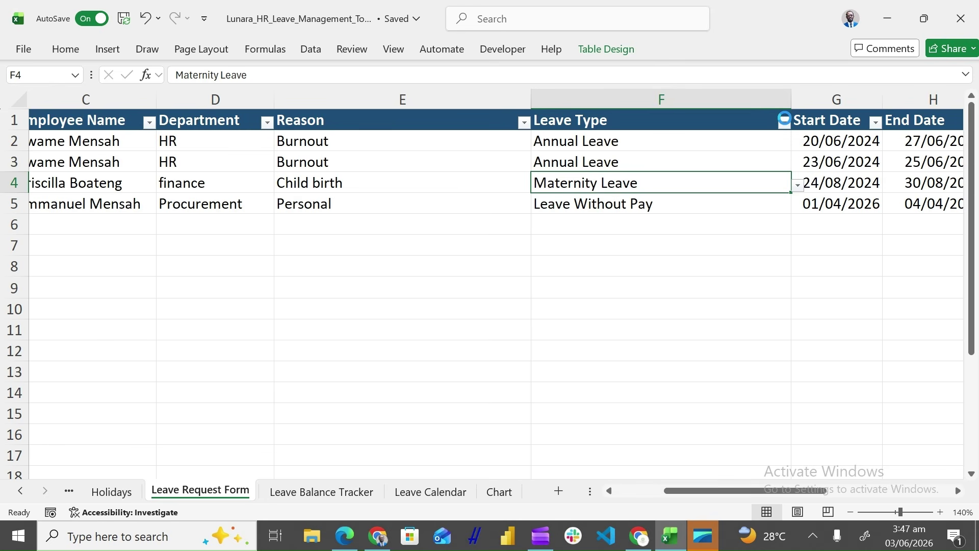
pyautogui.click(784, 120)
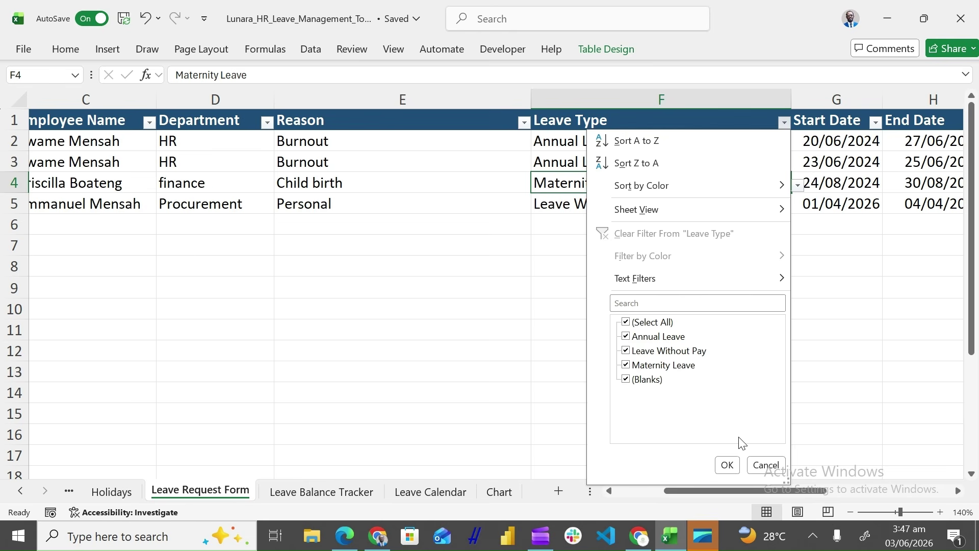
pyautogui.click(761, 466)
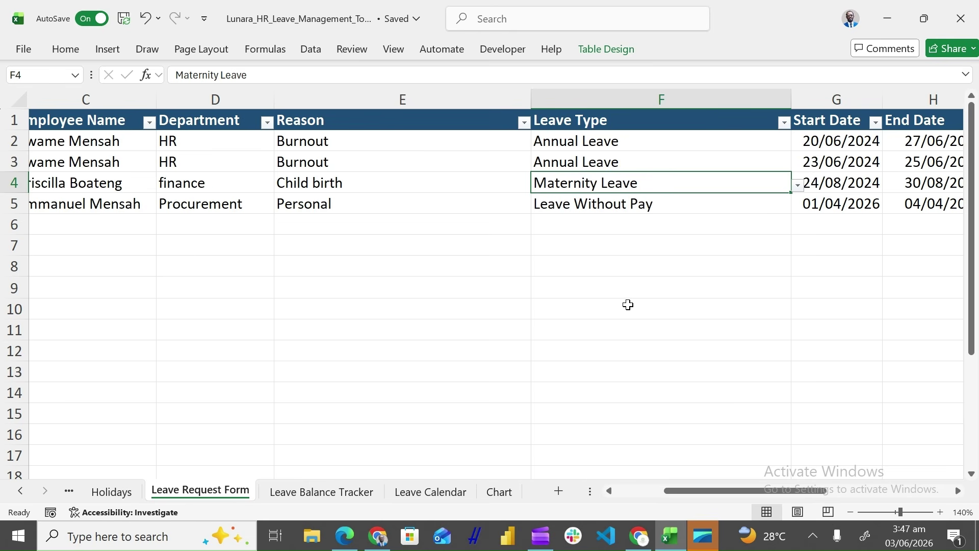
pyautogui.click(312, 49)
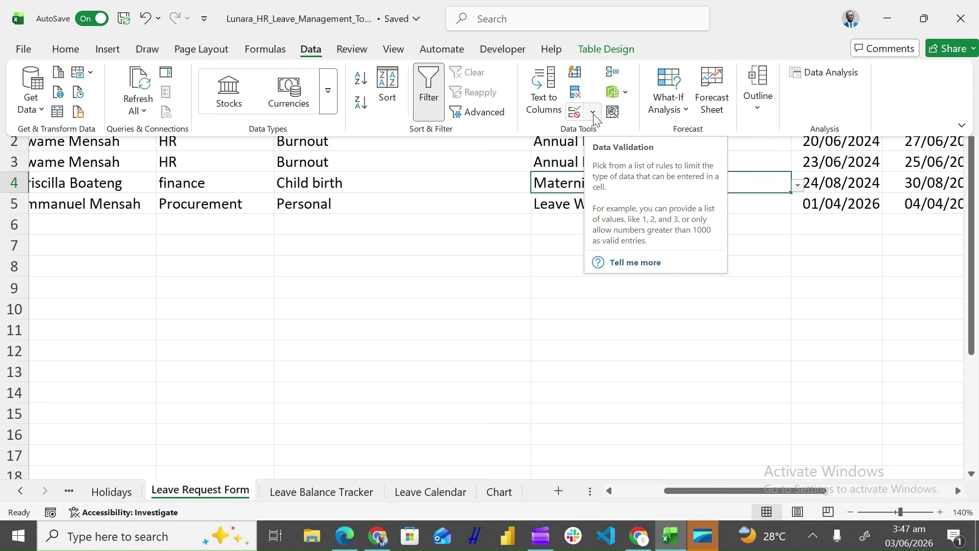
pyautogui.click(593, 113)
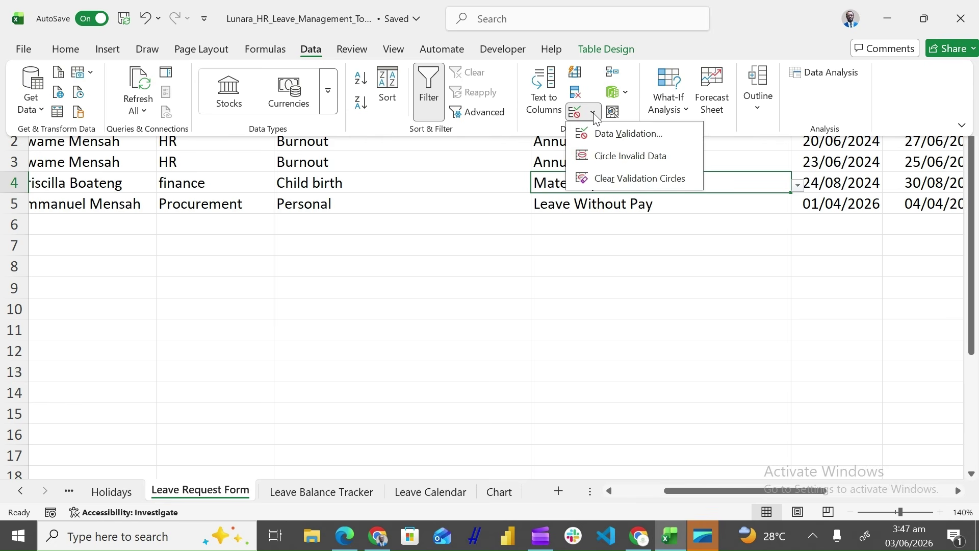
pyautogui.click(611, 136)
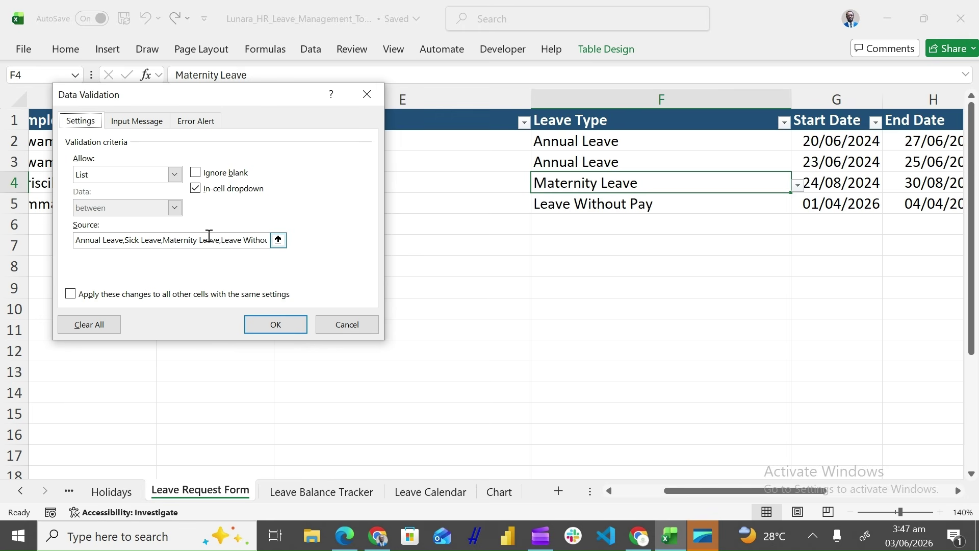
pyautogui.click(278, 326)
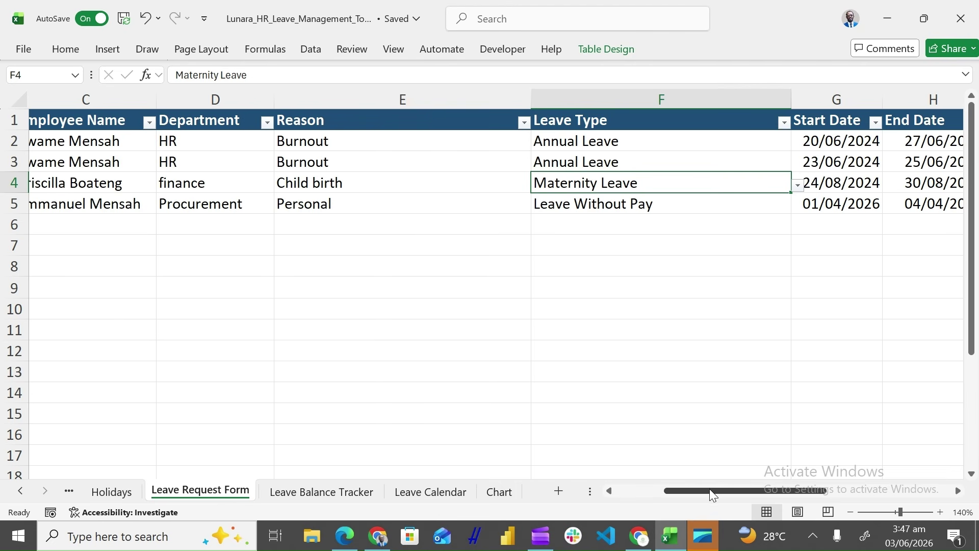
pyautogui.moveTo(709, 490); pyautogui.dragTo(788, 491)
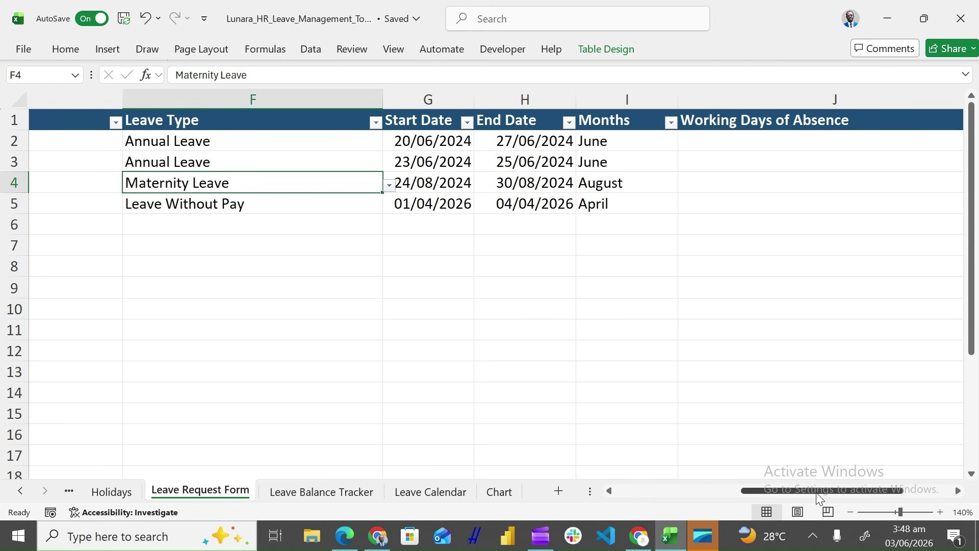
pyautogui.moveTo(816, 492); pyautogui.dragTo(858, 490)
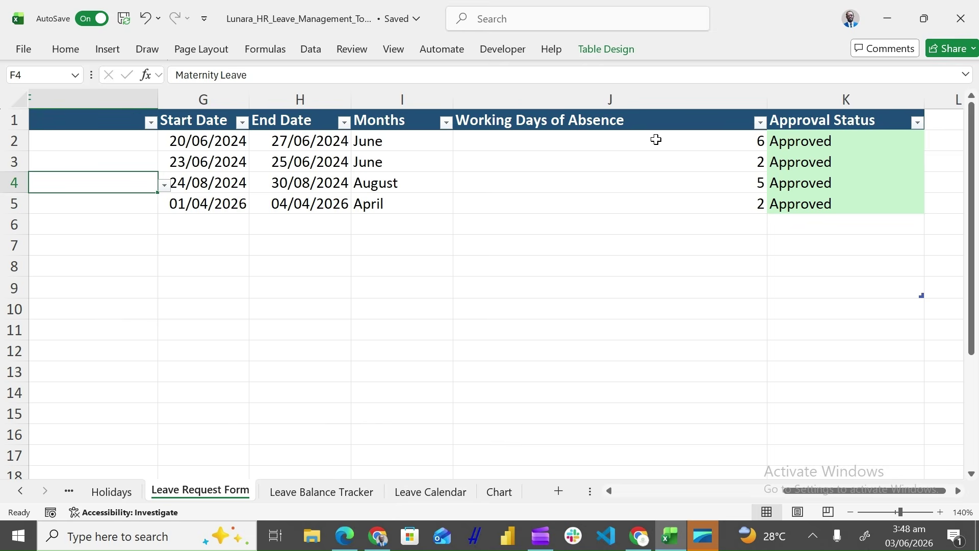
pyautogui.click(654, 139)
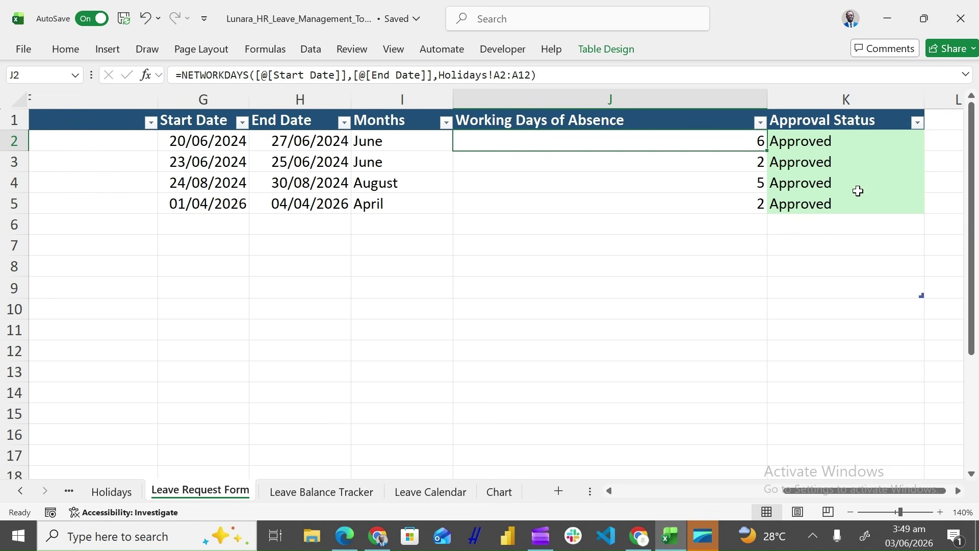
pyautogui.click(872, 143)
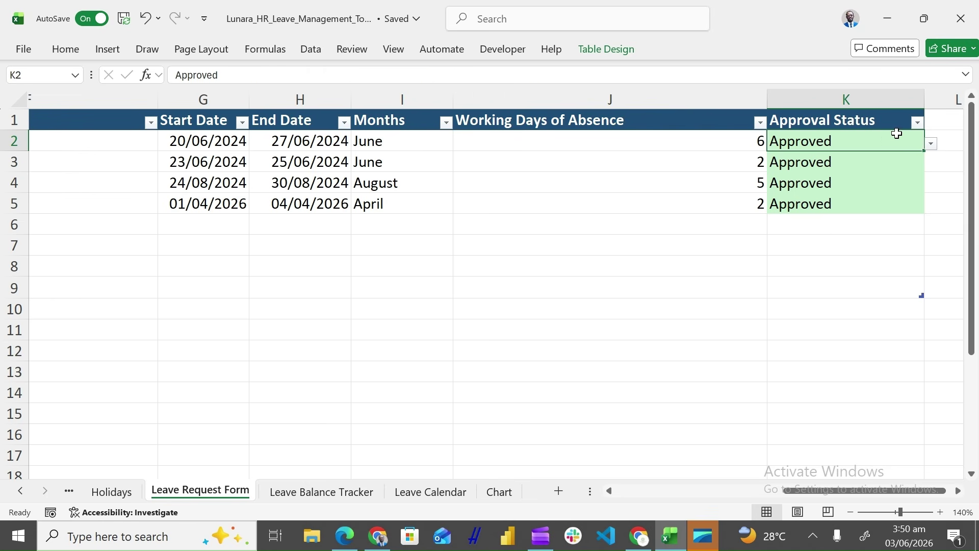
# Review K2's Pending/Approved/Rejected choices without changing it, then open the Leave Balance Tracker
pyautogui.click(931, 144)
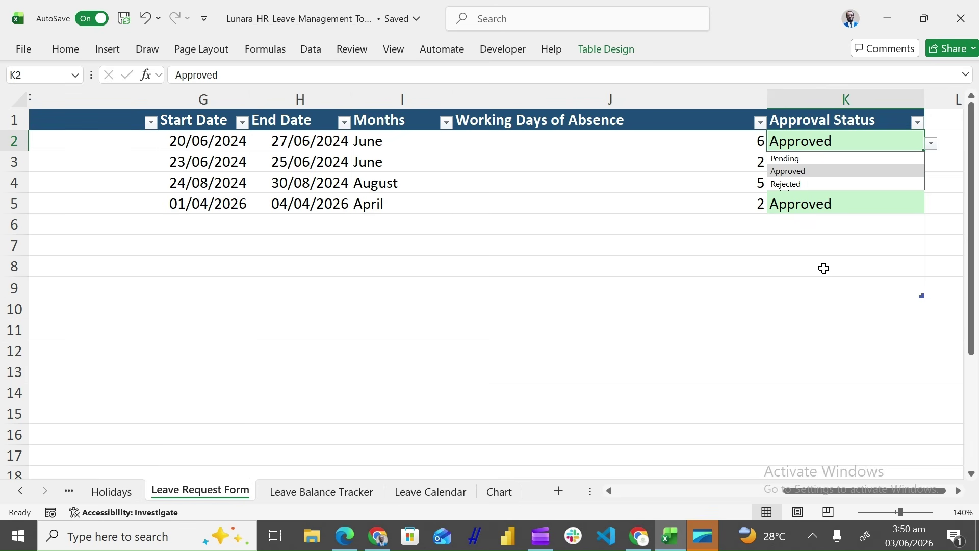
pyautogui.click(932, 146)
pyautogui.click(932, 148)
pyautogui.click(933, 148)
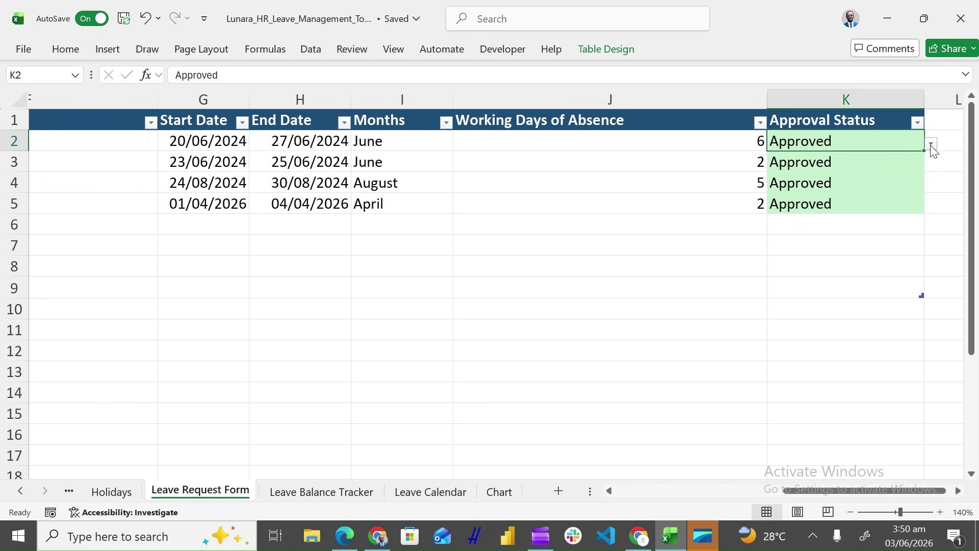
pyautogui.click(797, 290)
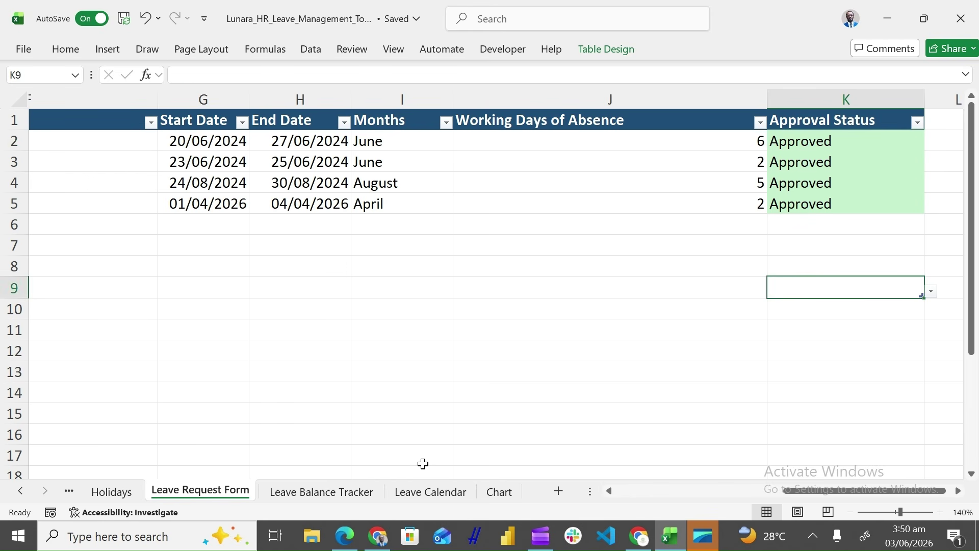
pyautogui.click(365, 492)
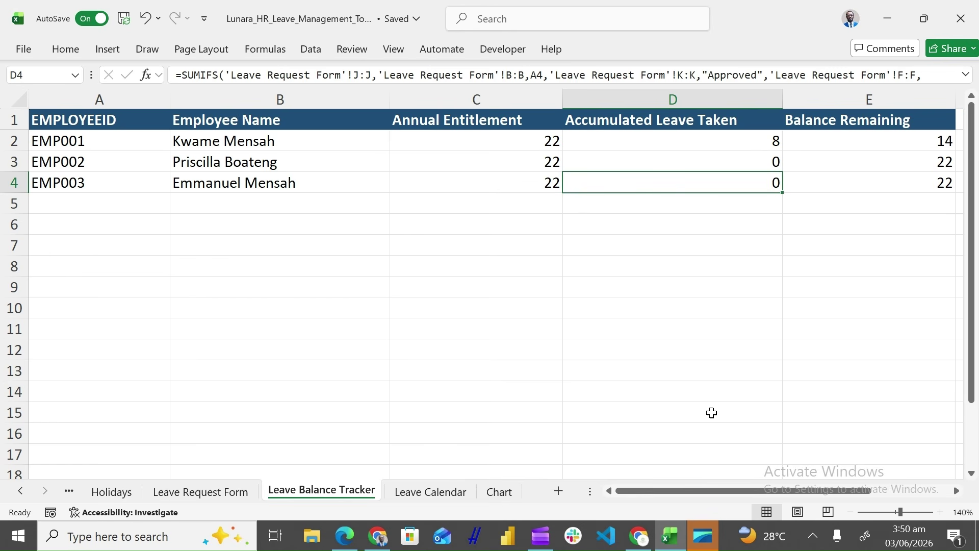
# Open the Leave Calendar schedule showing four Approved entries of 6, 2, 5 and 2 days
pyautogui.moveTo(702, 499); pyautogui.dragTo(740, 498)
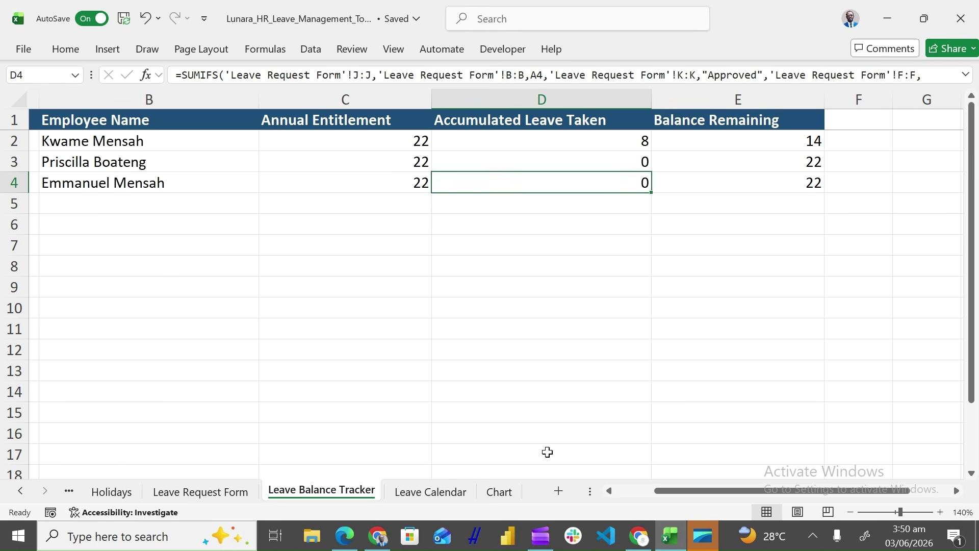
pyautogui.click(454, 495)
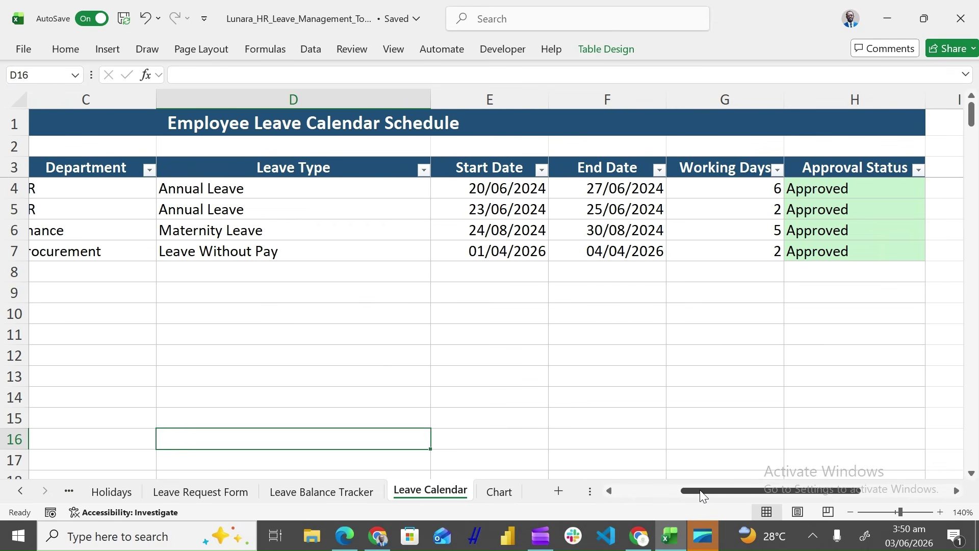
pyautogui.moveTo(702, 494); pyautogui.dragTo(630, 493)
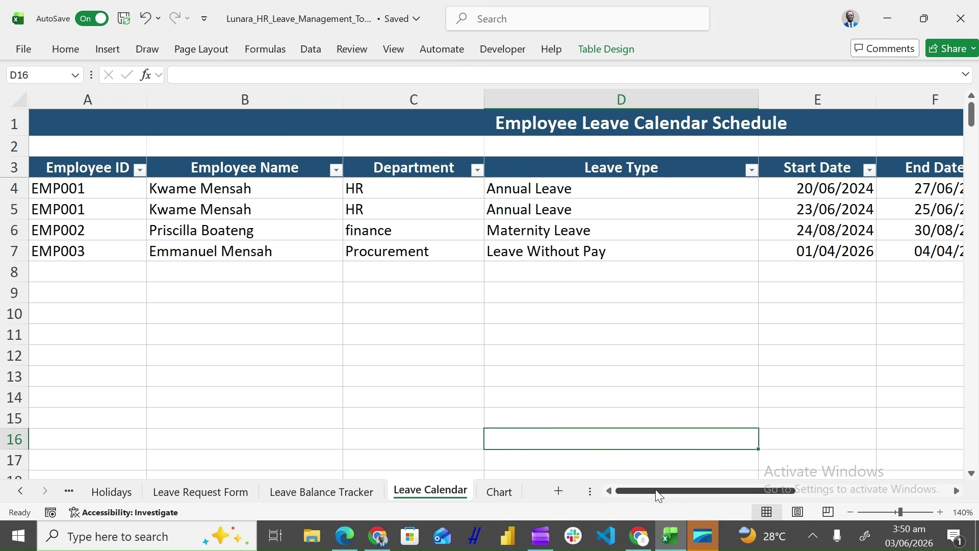
# Scroll past the Leave Calendar and view the Chart sheet: HR 2, Finance 1, Procurement 1
pyautogui.moveTo(655, 490); pyautogui.dragTo(717, 495)
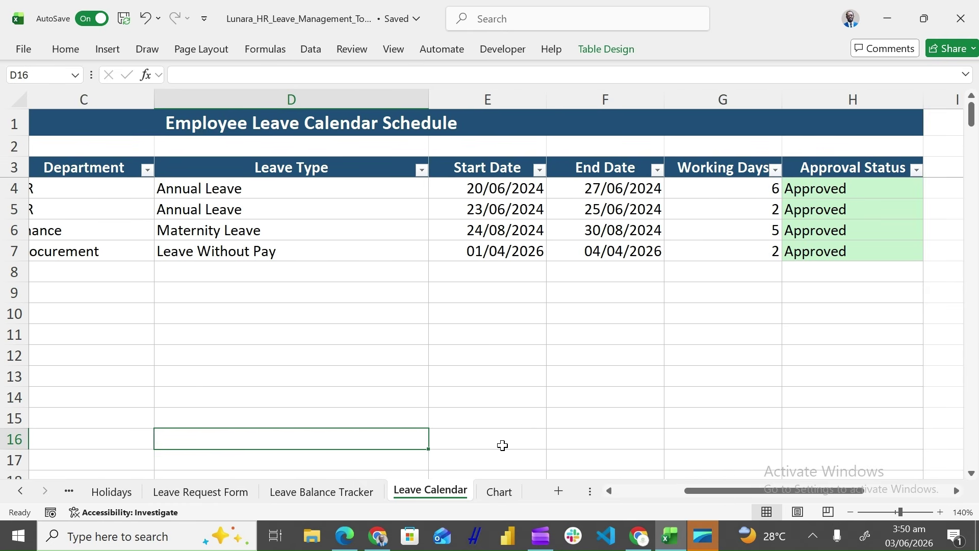
pyautogui.click(505, 493)
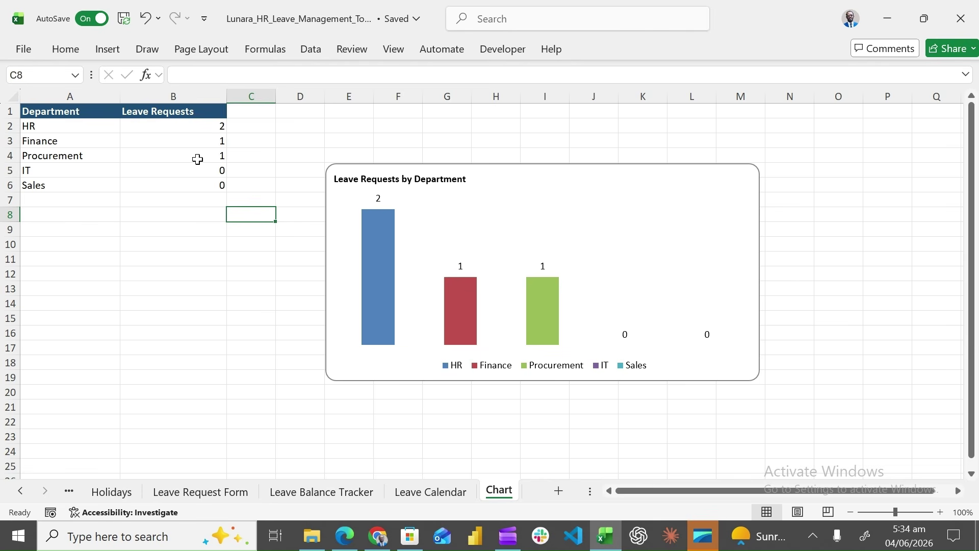
# Return to the Leave Request Form and select the first request's Approval Status cell
pyautogui.click(199, 492)
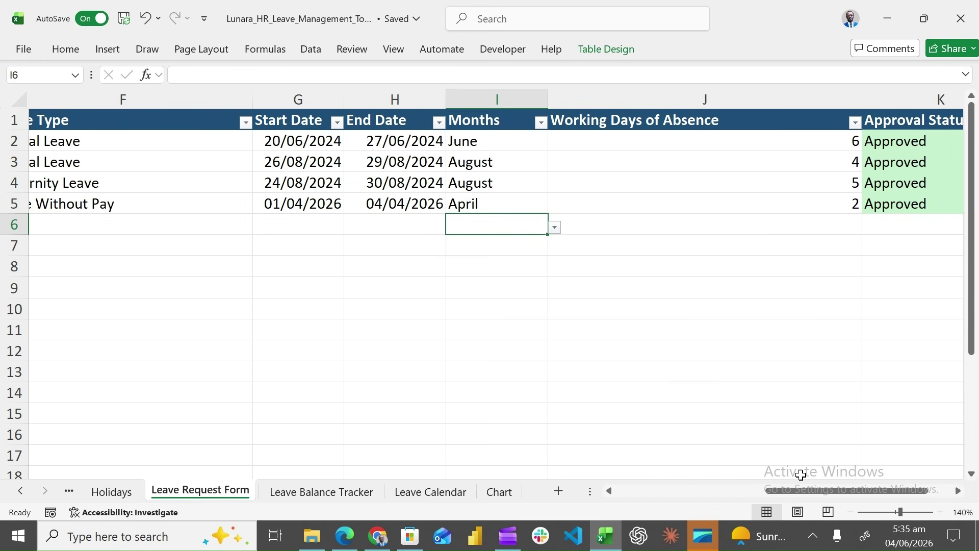
pyautogui.moveTo(800, 491); pyautogui.dragTo(637, 506)
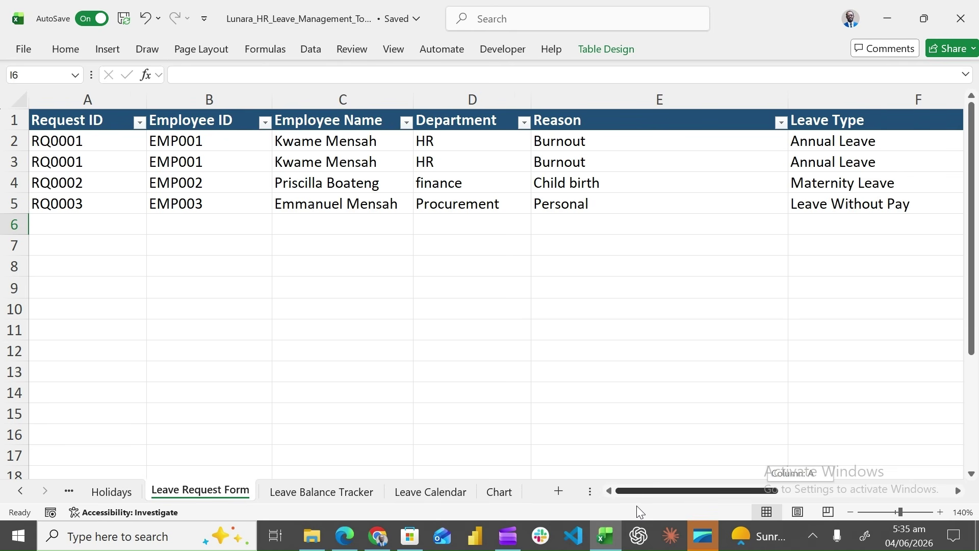
pyautogui.moveTo(637, 506); pyautogui.dragTo(636, 506)
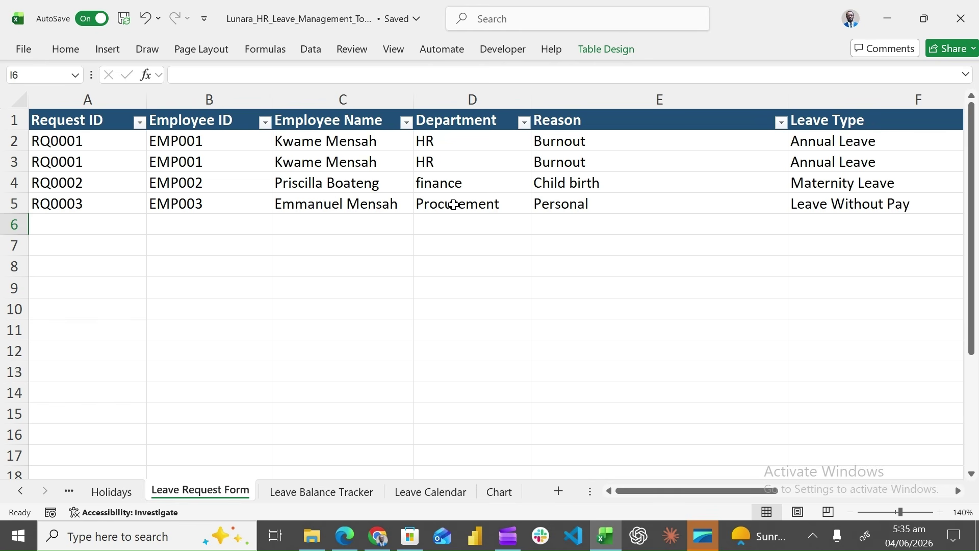
pyautogui.moveTo(669, 495); pyautogui.dragTo(848, 469)
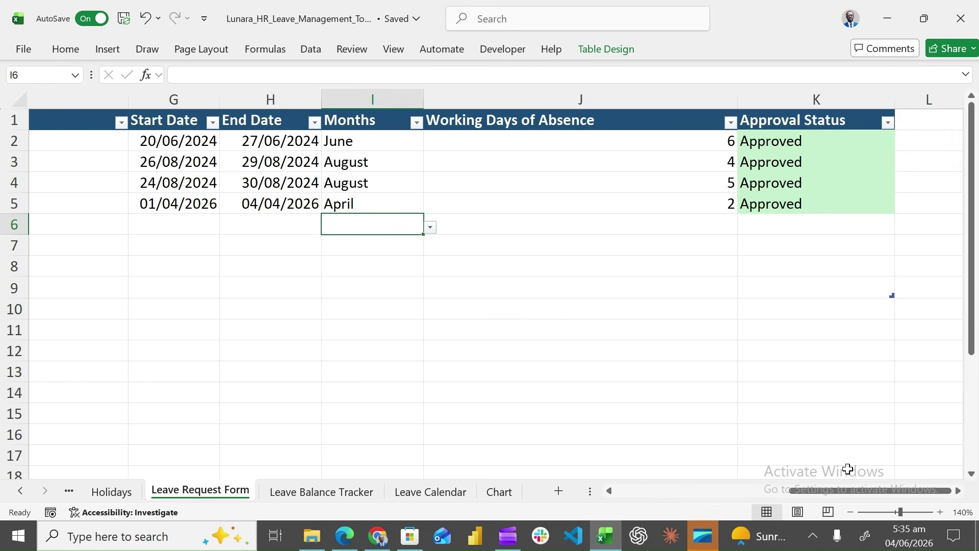
pyautogui.click(820, 141)
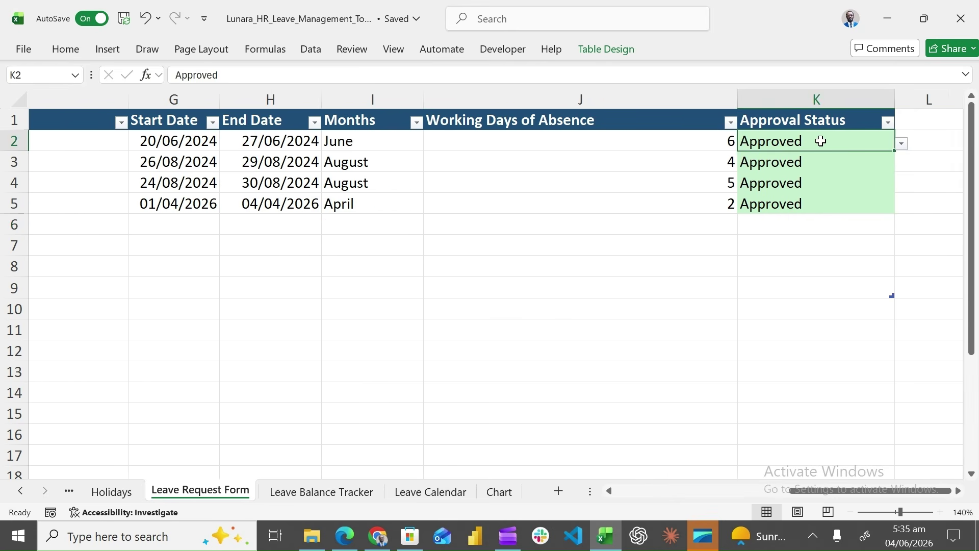
# Set K2's approval status to Pending and view the result on the Leave Calendar sheet
pyautogui.click(902, 146)
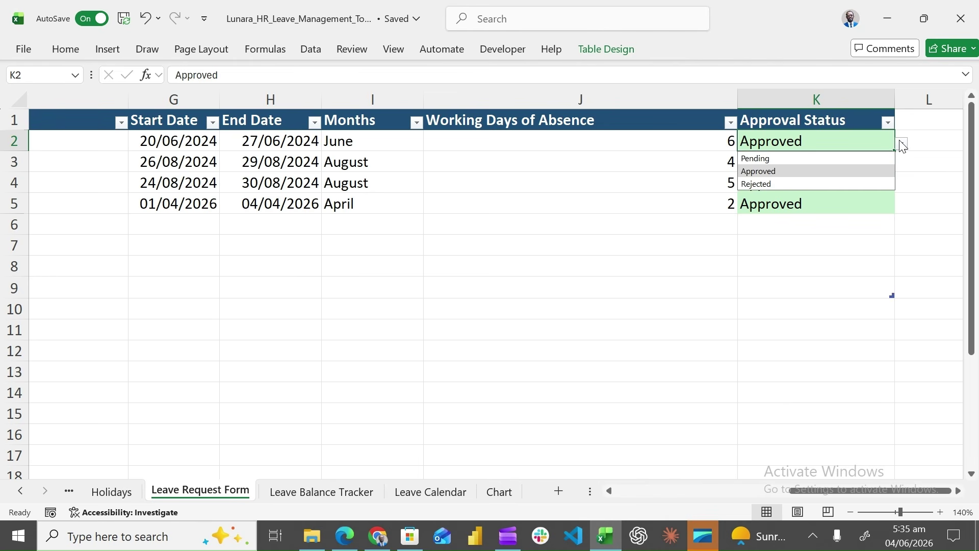
pyautogui.click(838, 158)
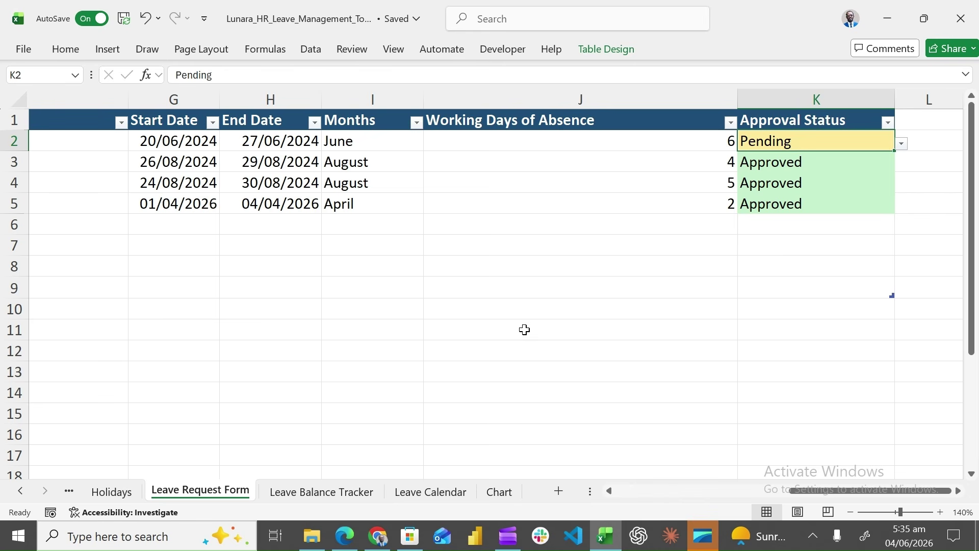
pyautogui.click(430, 492)
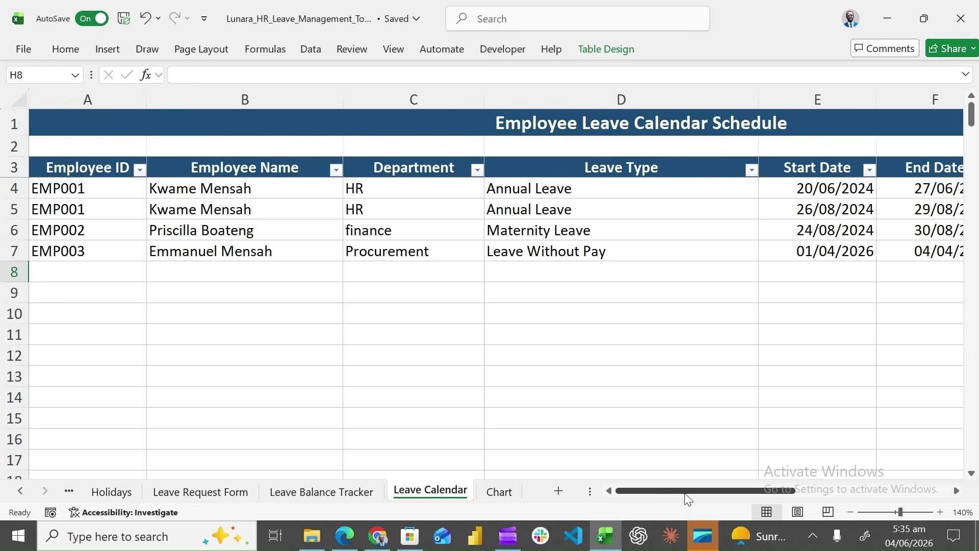
pyautogui.moveTo(685, 493); pyautogui.dragTo(822, 493)
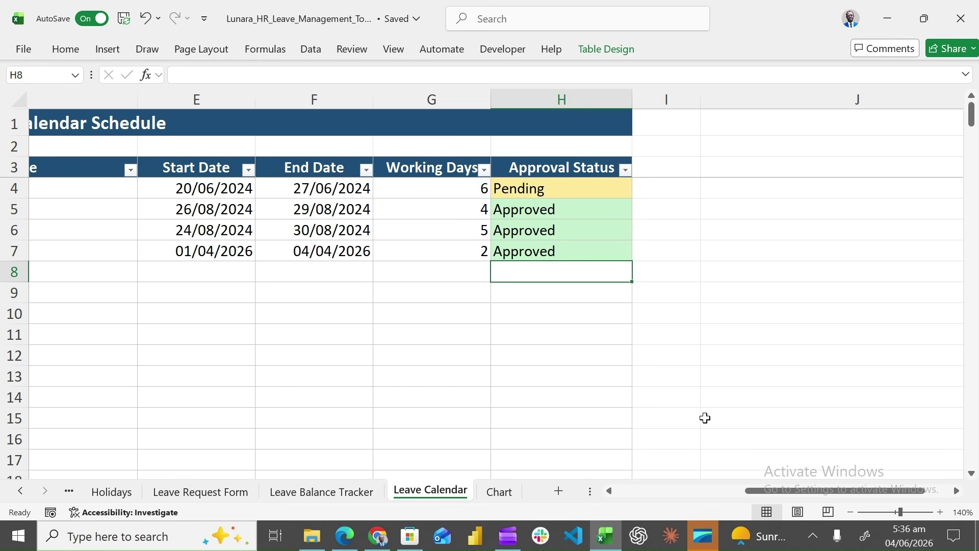
# Review the Leave Request Form, then view the Leave Balance Tracker showing 4 days taken, 18 remaining
pyautogui.moveTo(772, 490); pyautogui.dragTo(634, 495)
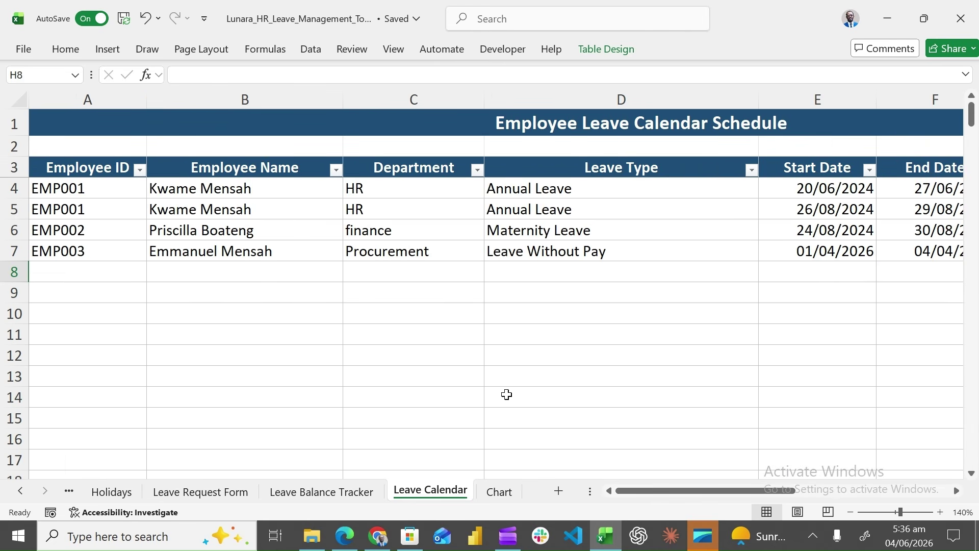
pyautogui.click(216, 493)
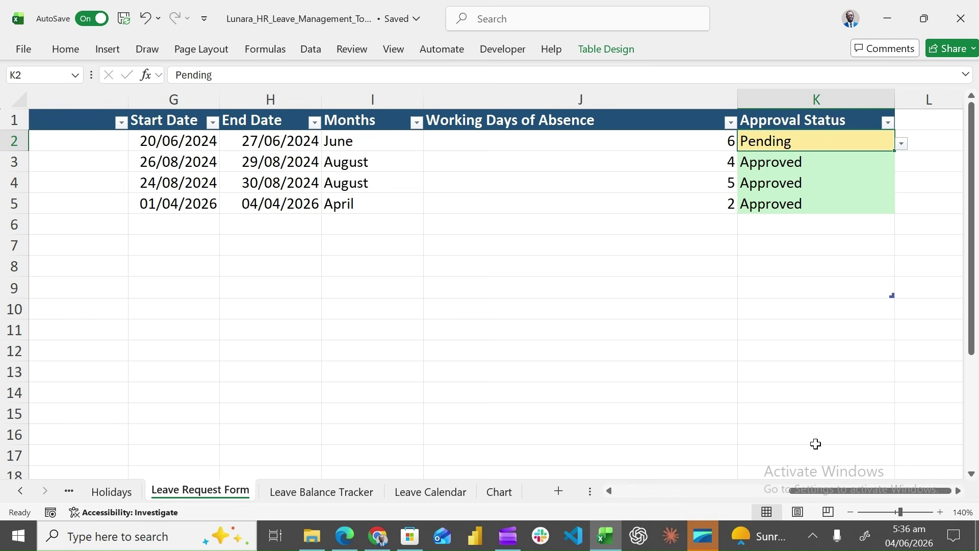
pyautogui.moveTo(815, 487); pyautogui.dragTo(626, 507)
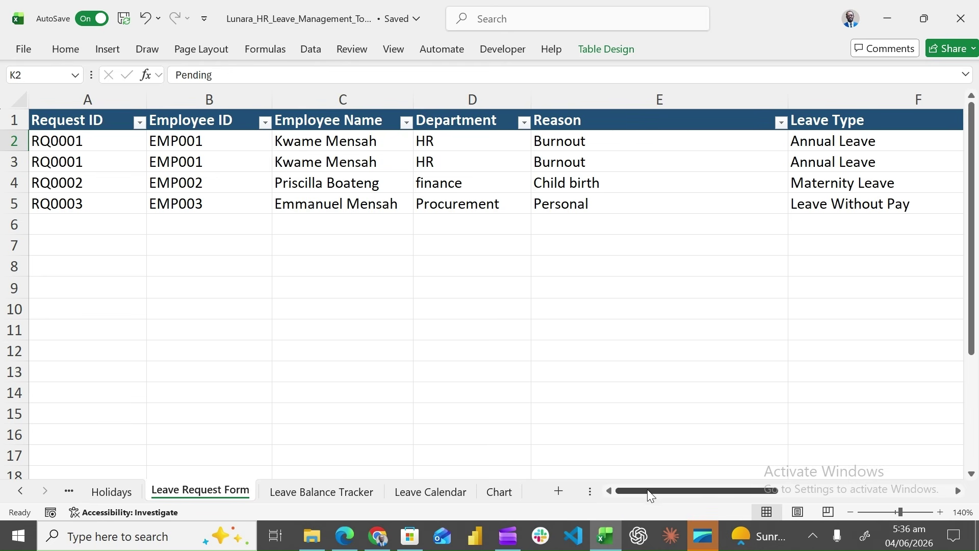
pyautogui.moveTo(647, 489); pyautogui.dragTo(797, 492)
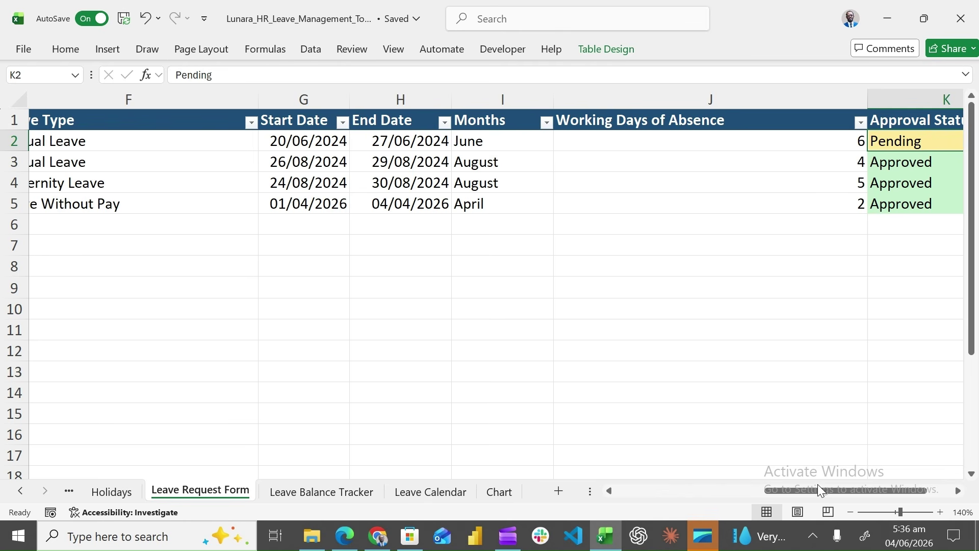
pyautogui.moveTo(818, 488); pyautogui.dragTo(843, 487)
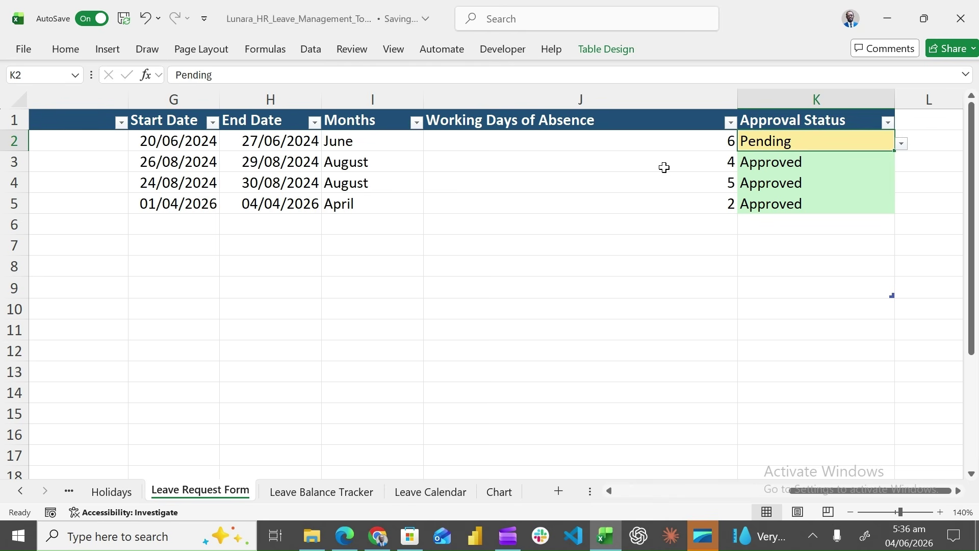
pyautogui.click(357, 492)
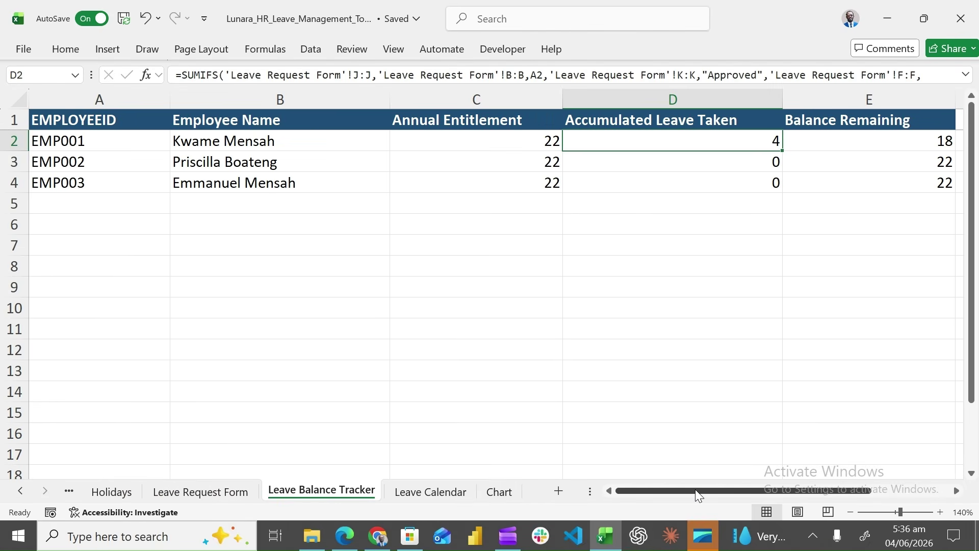
# Set K2 back to Approved and confirm the first employee now has 10 days taken, 12 remaining
pyautogui.moveTo(695, 488); pyautogui.dragTo(675, 503)
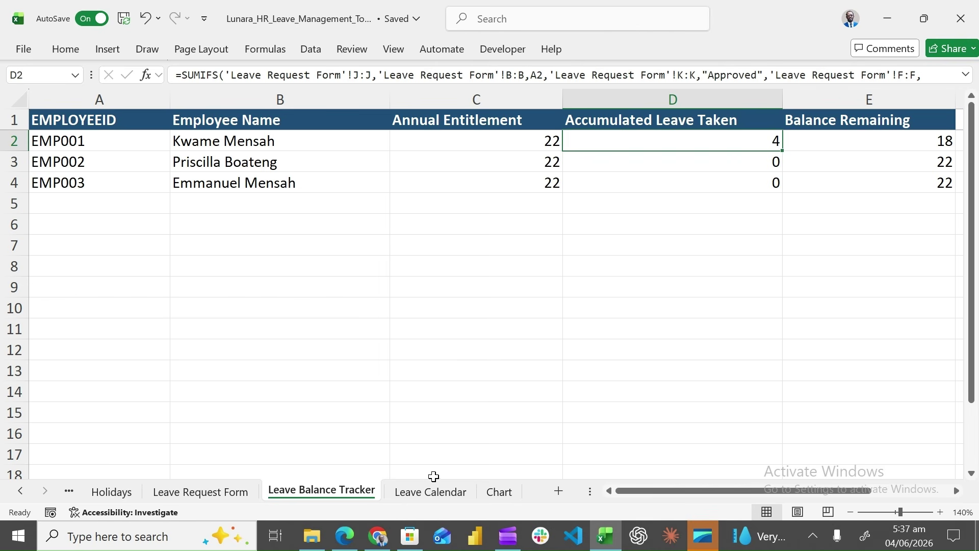
pyautogui.click(234, 493)
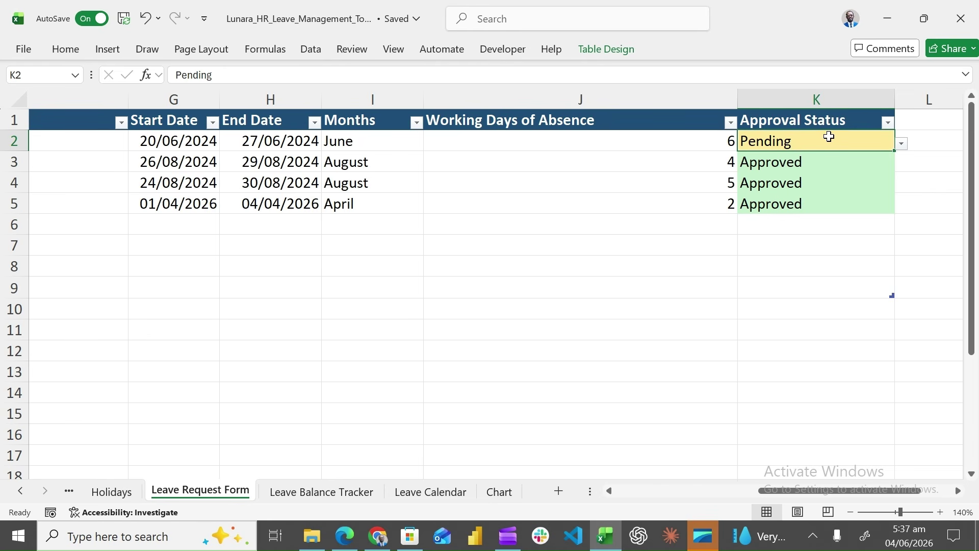
pyautogui.click(902, 144)
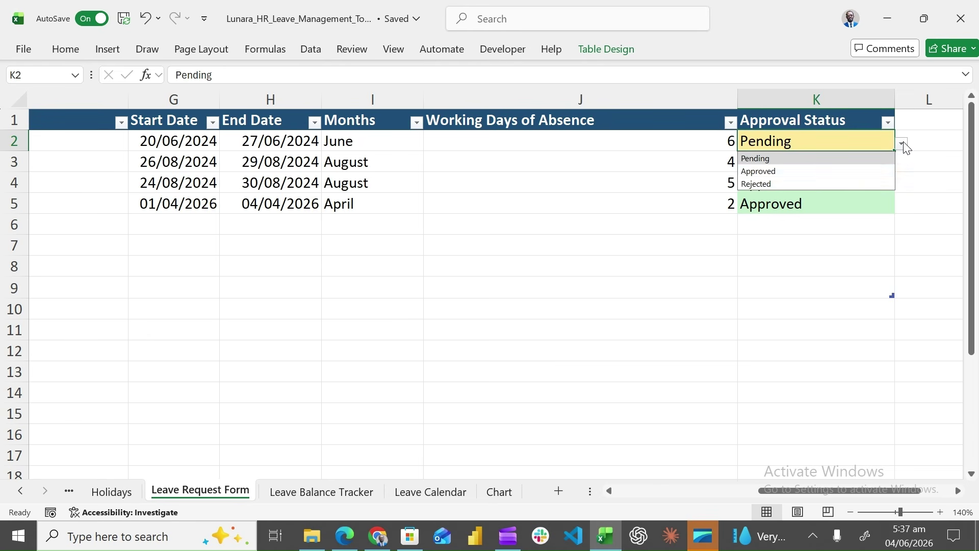
pyautogui.click(813, 160)
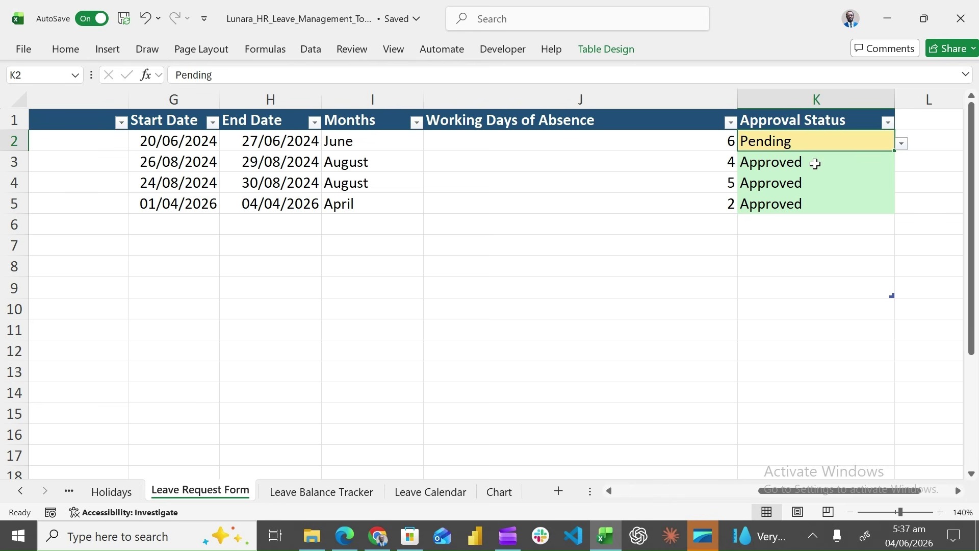
pyautogui.click(901, 145)
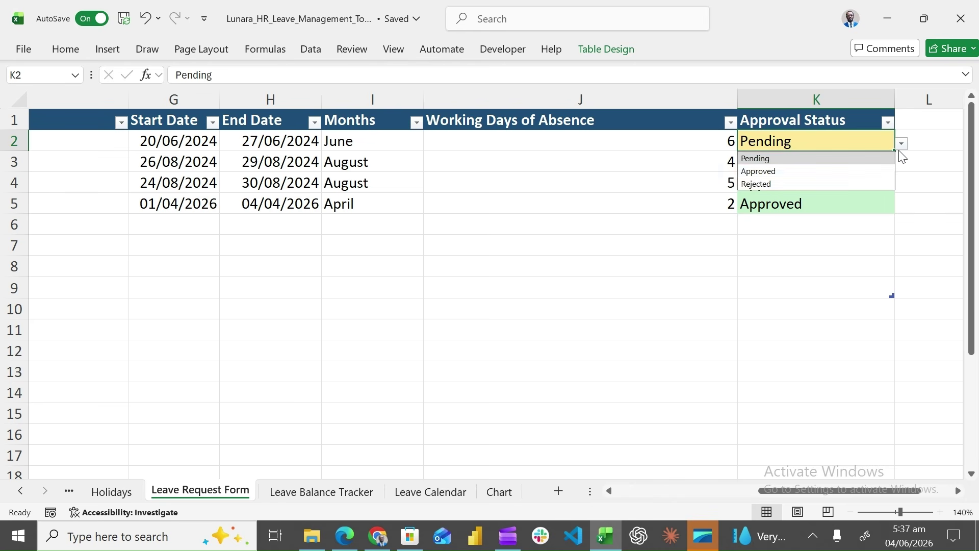
pyautogui.click(849, 173)
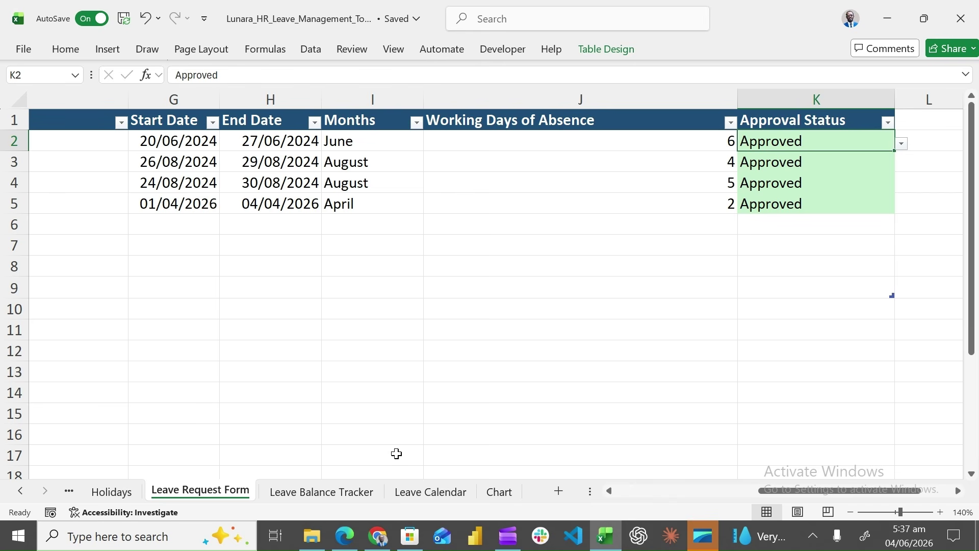
pyautogui.click(358, 493)
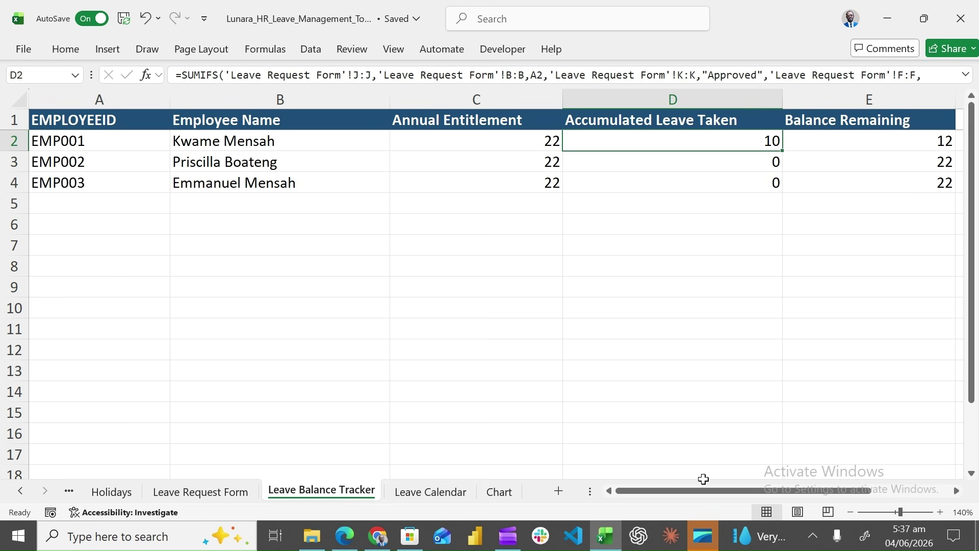
# Change the first request's leave type in F2 from Annual Leave to Sick Leave
pyautogui.moveTo(698, 491); pyautogui.dragTo(633, 505)
pyautogui.click(239, 497)
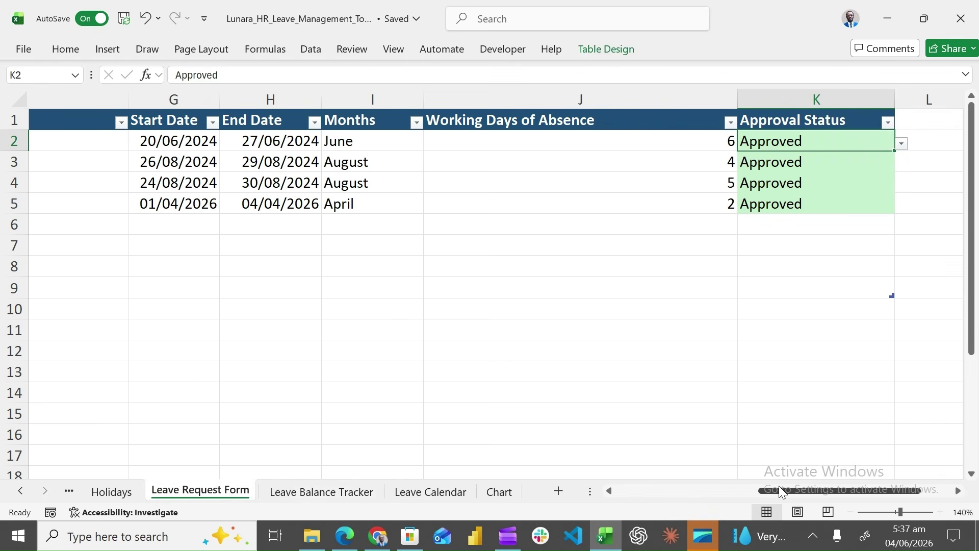
pyautogui.moveTo(780, 491); pyautogui.dragTo(686, 504)
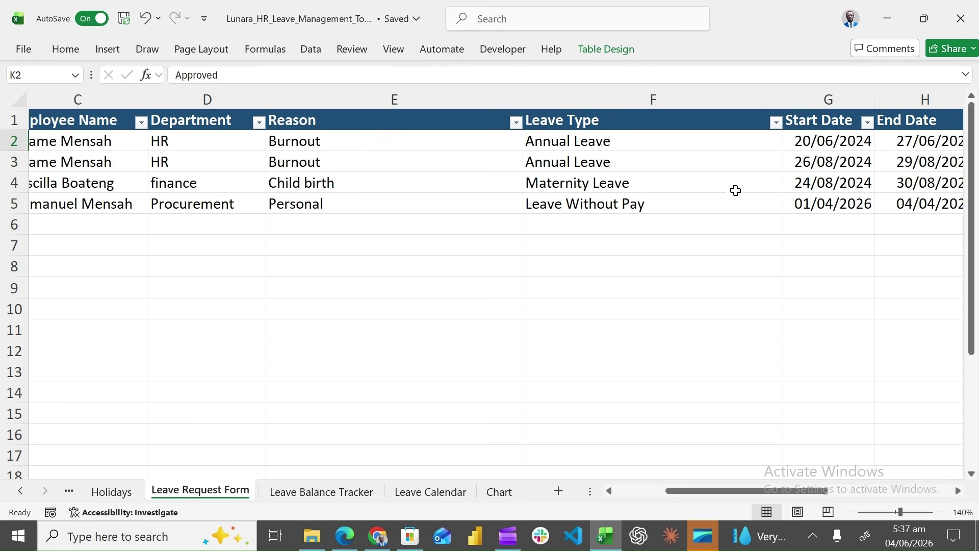
pyautogui.click(749, 144)
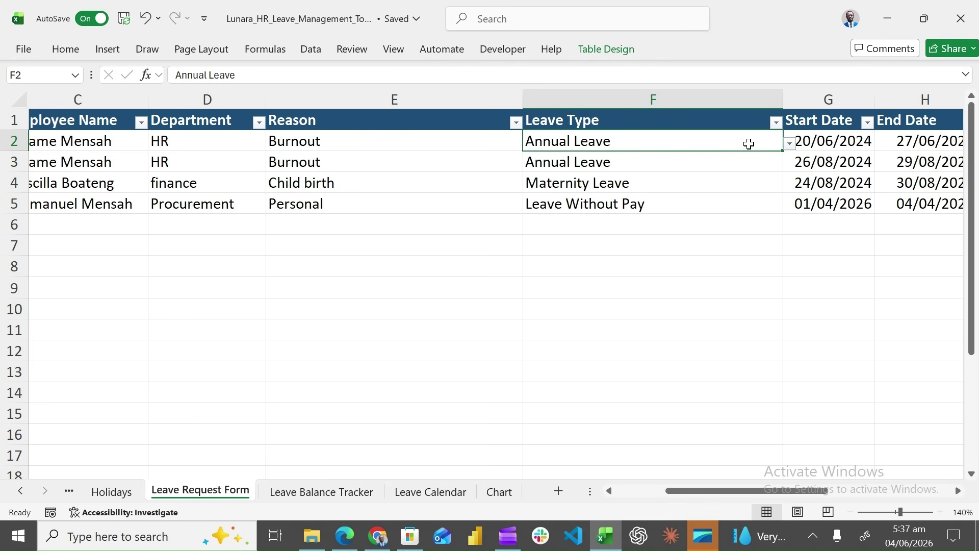
pyautogui.click(790, 145)
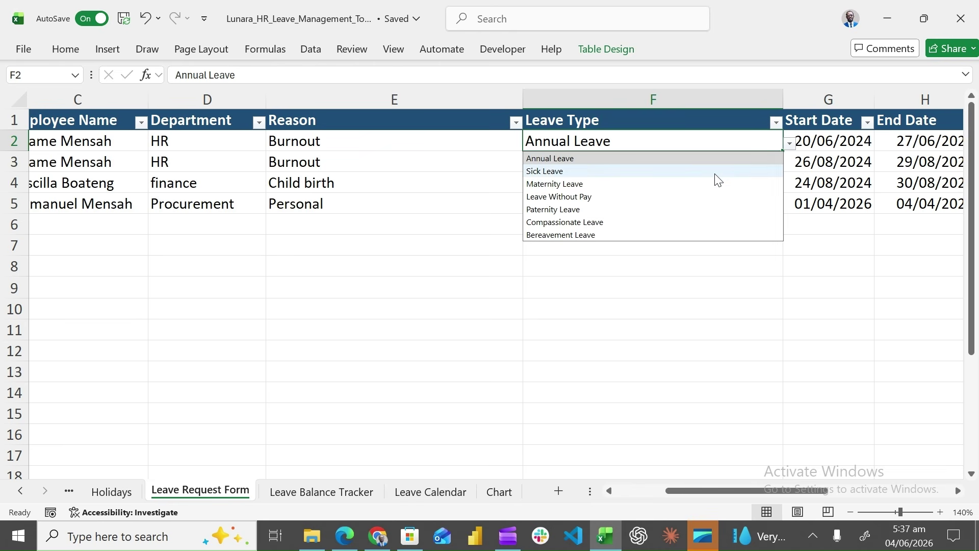
pyautogui.click(700, 173)
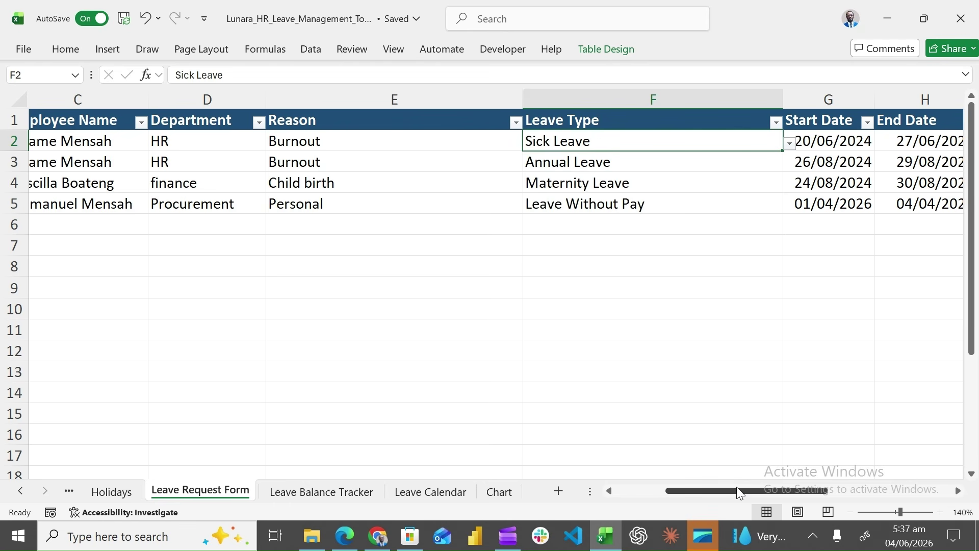
# Check the Leave Balance Tracker: first employee back to 4 days taken and 18 remaining
pyautogui.moveTo(736, 488); pyautogui.dragTo(779, 487)
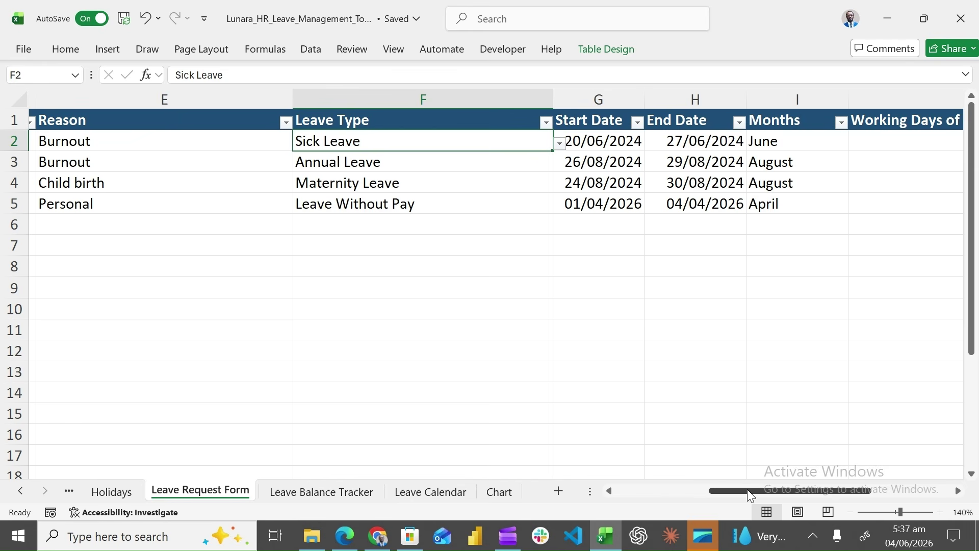
pyautogui.moveTo(747, 489); pyautogui.dragTo(772, 489)
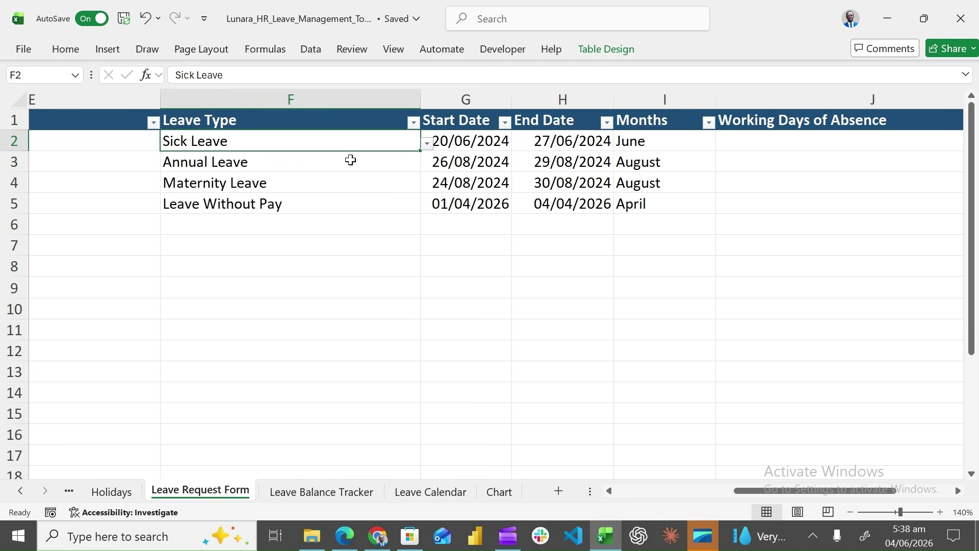
pyautogui.click(338, 495)
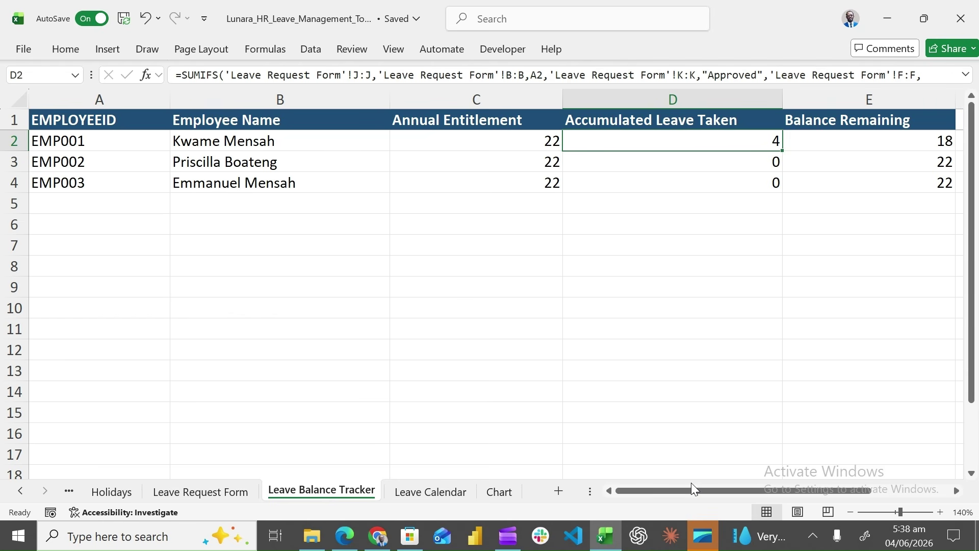
pyautogui.moveTo(691, 483); pyautogui.dragTo(614, 501)
# Compare the request form and balance tracker, then reach Indicators: 13 employees, 0 pending, 3 approved
pyautogui.click(212, 494)
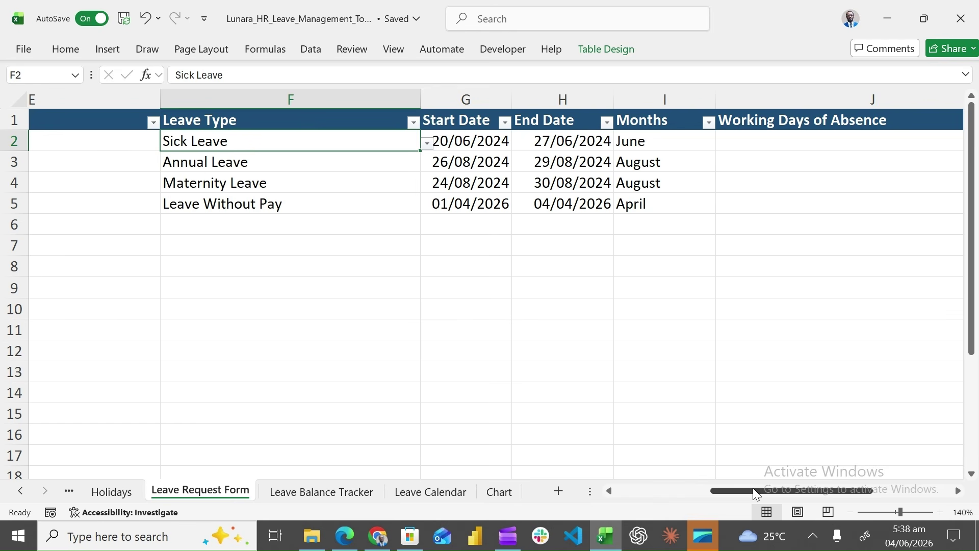
pyautogui.moveTo(754, 493); pyautogui.dragTo(803, 484)
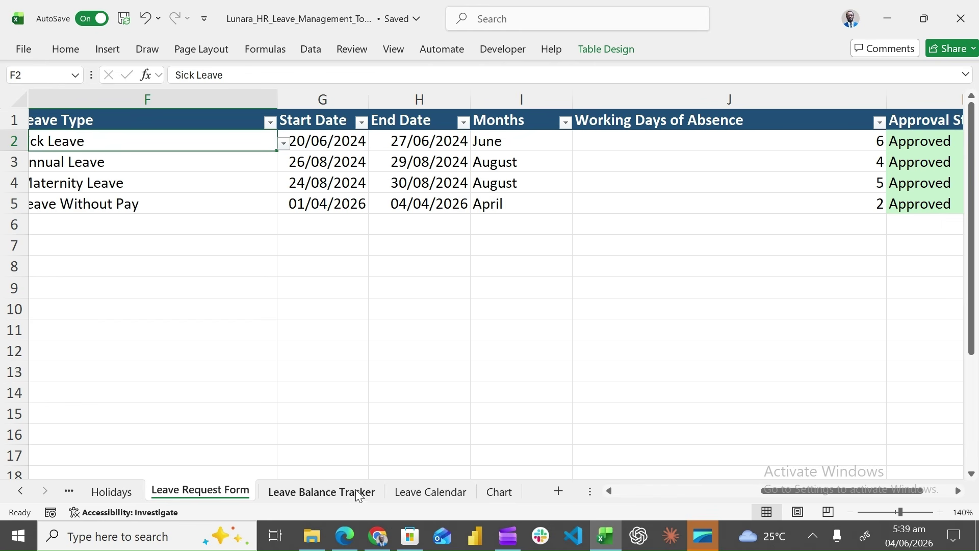
pyautogui.click(322, 491)
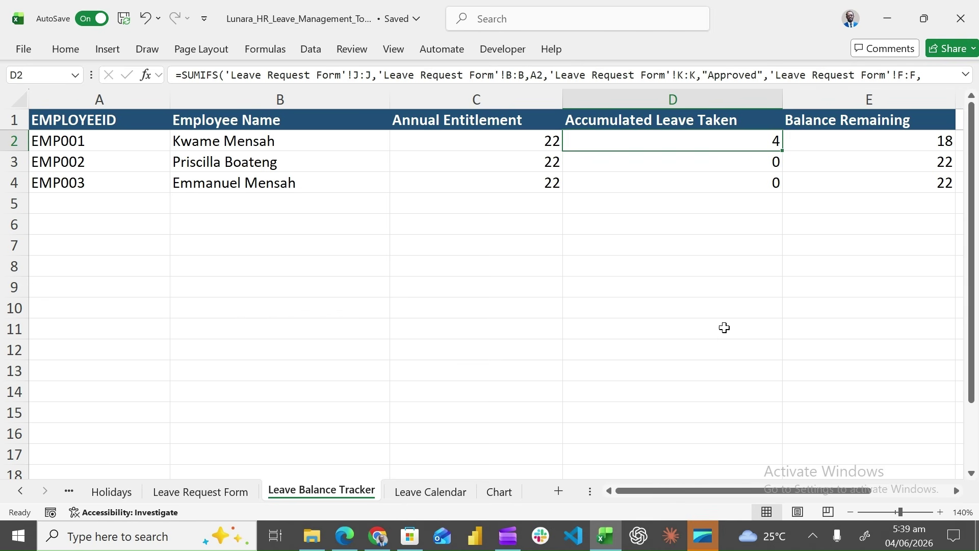
pyautogui.moveTo(662, 492); pyautogui.dragTo(617, 494)
pyautogui.click(193, 495)
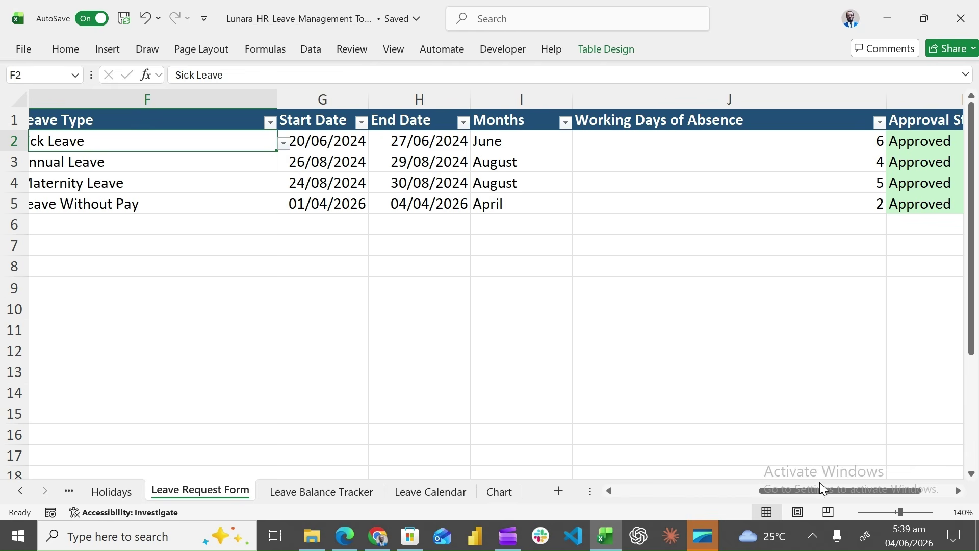
pyautogui.moveTo(819, 487); pyautogui.dragTo(683, 503)
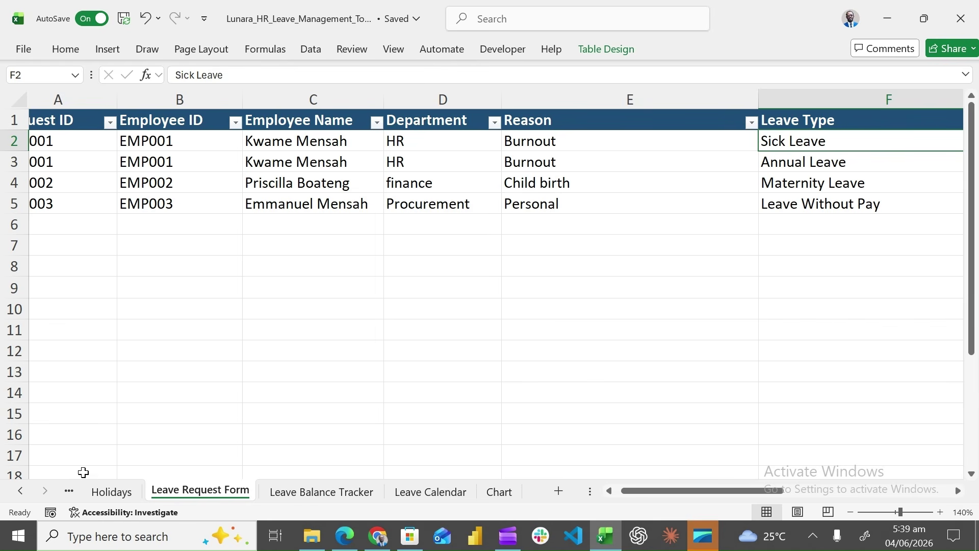
pyautogui.click(72, 486)
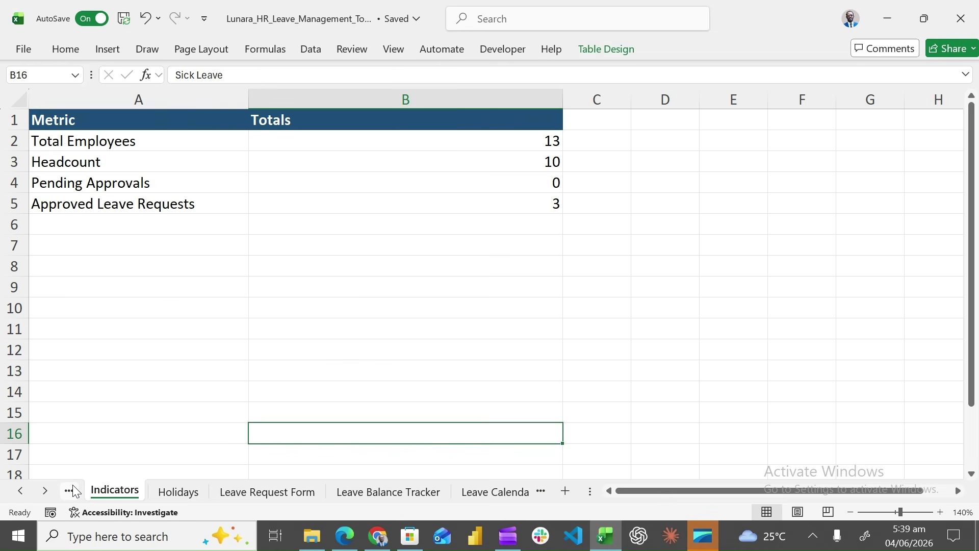
# Select the row 14 employee record in Employee Database, then return to the Leave Request Form
pyautogui.click(72, 485)
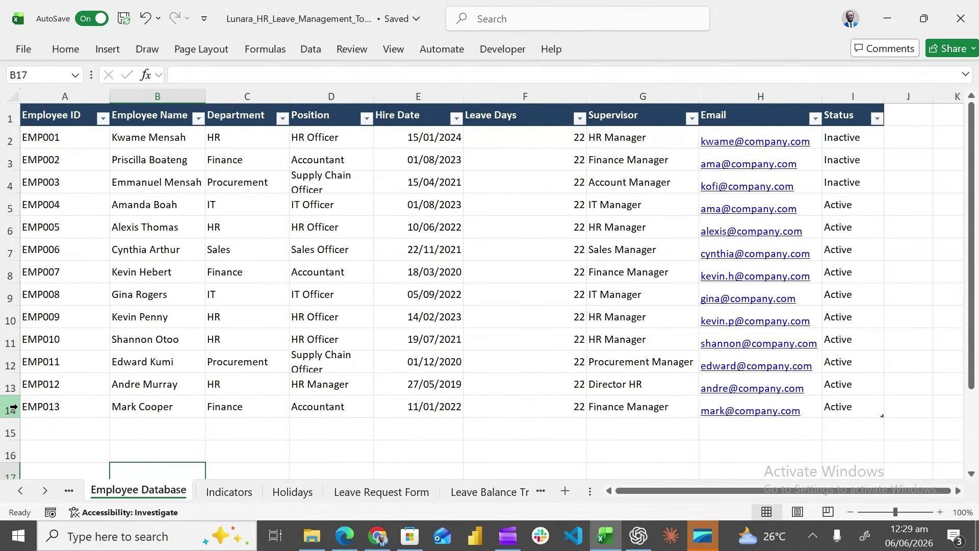
pyautogui.click(6, 406)
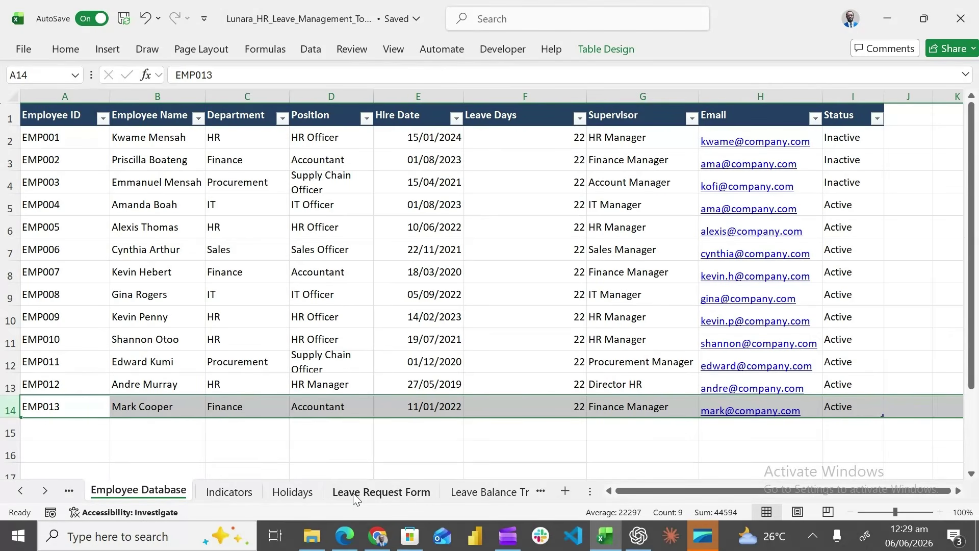
pyautogui.click(356, 497)
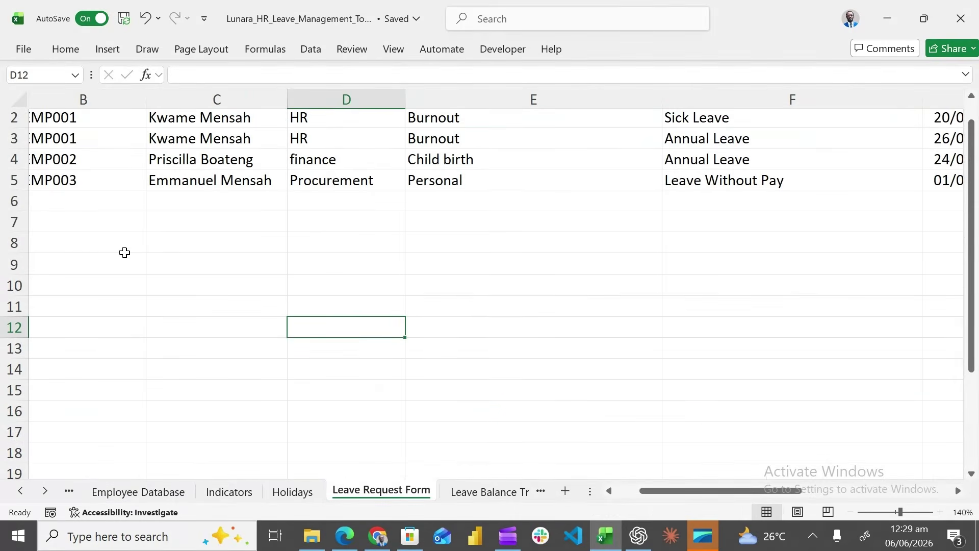
pyautogui.scroll(1, 125, 252)
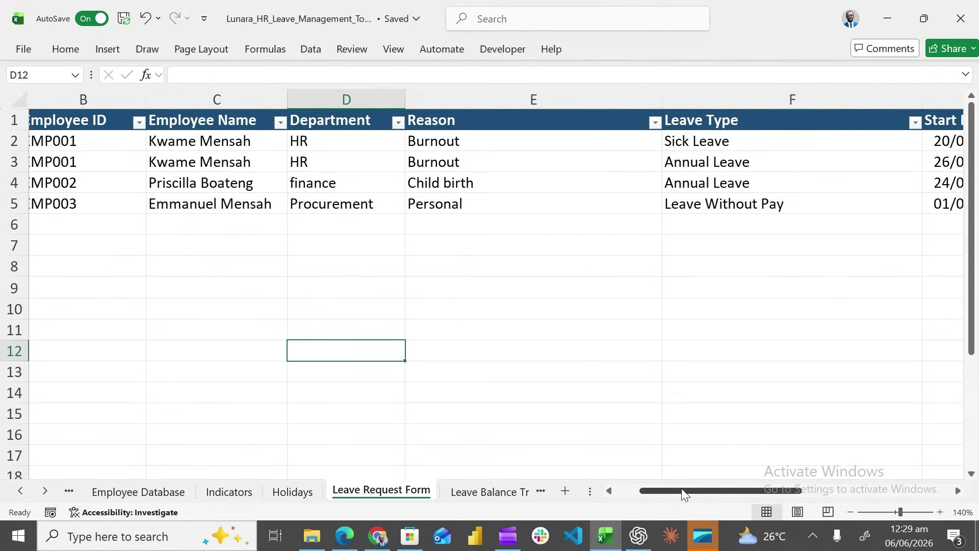
# Enter the new request ID RQ0004 in cell A6
pyautogui.moveTo(682, 488); pyautogui.dragTo(610, 497)
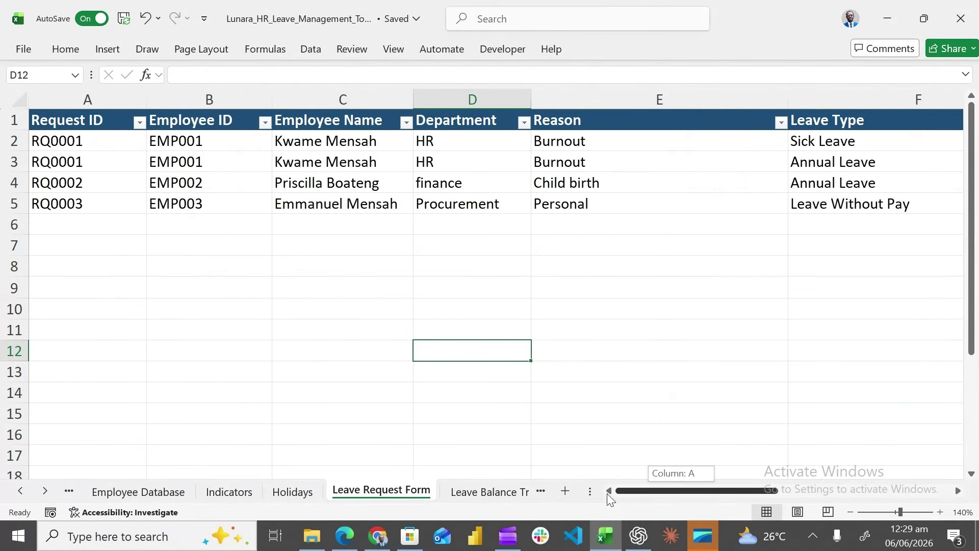
pyautogui.click(108, 225)
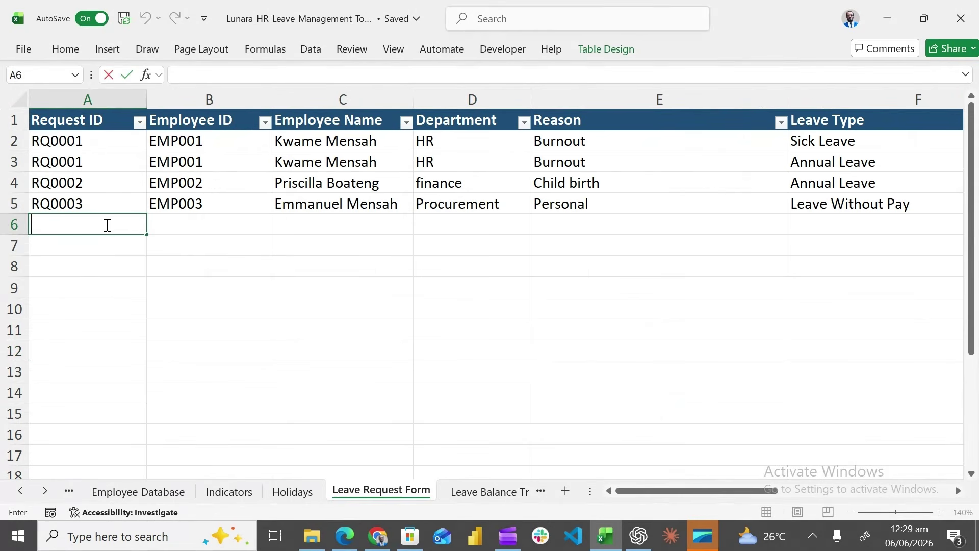
pyautogui.write('r')
pyautogui.press('BackSpace')
pyautogui.write('RQ00')
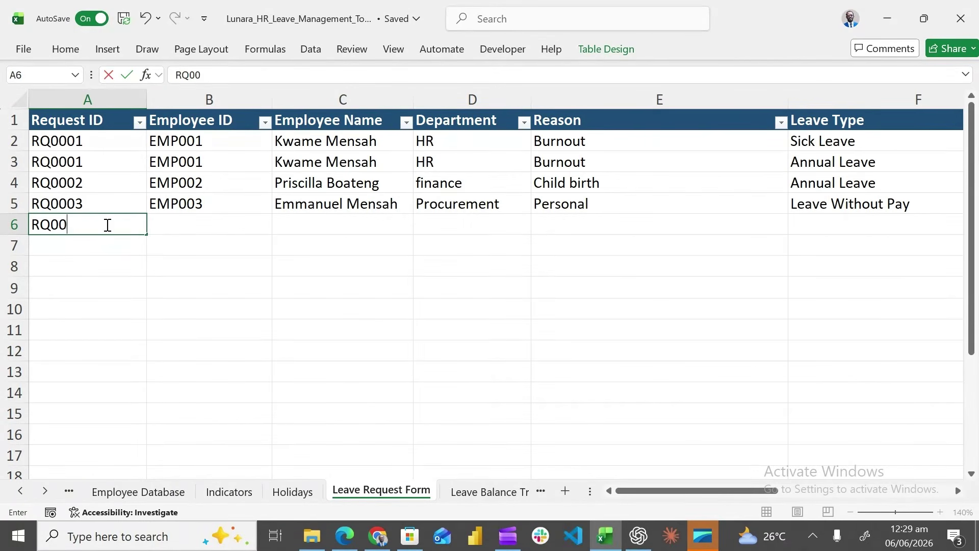
pyautogui.write('04')
pyautogui.press('Tab')
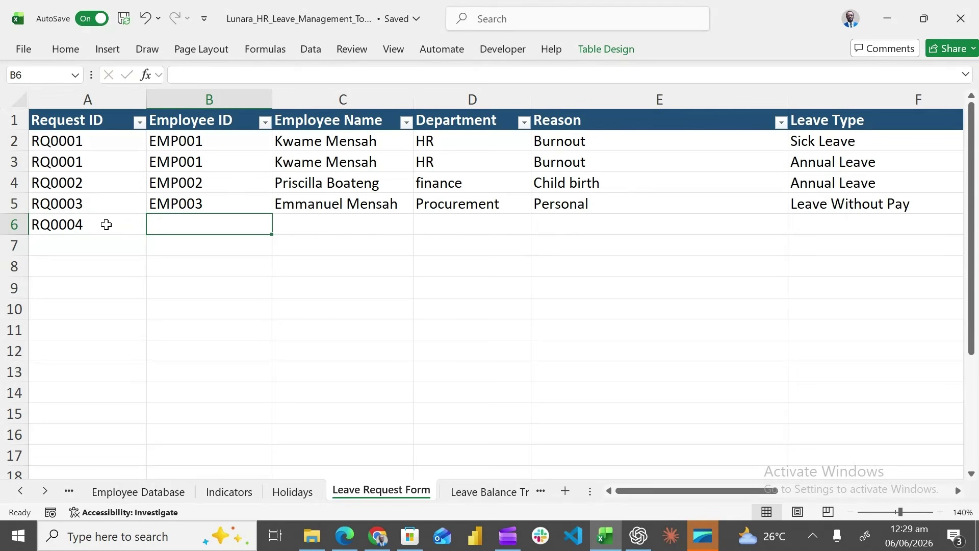
# Fill B6:E6 with EMP013, the employee's name, finance and reason 'Domestic accident'
pyautogui.write('EMP0')
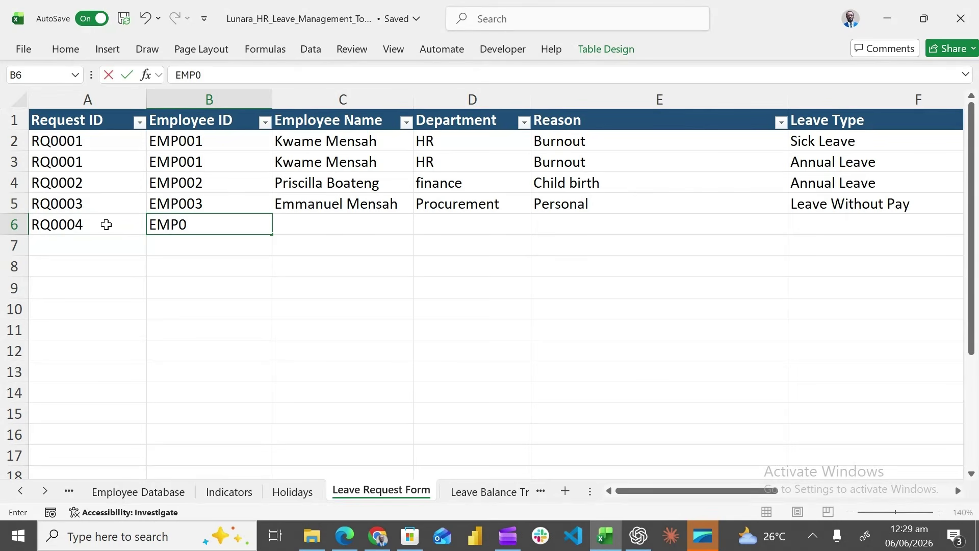
pyautogui.write('13')
pyautogui.press('Tab')
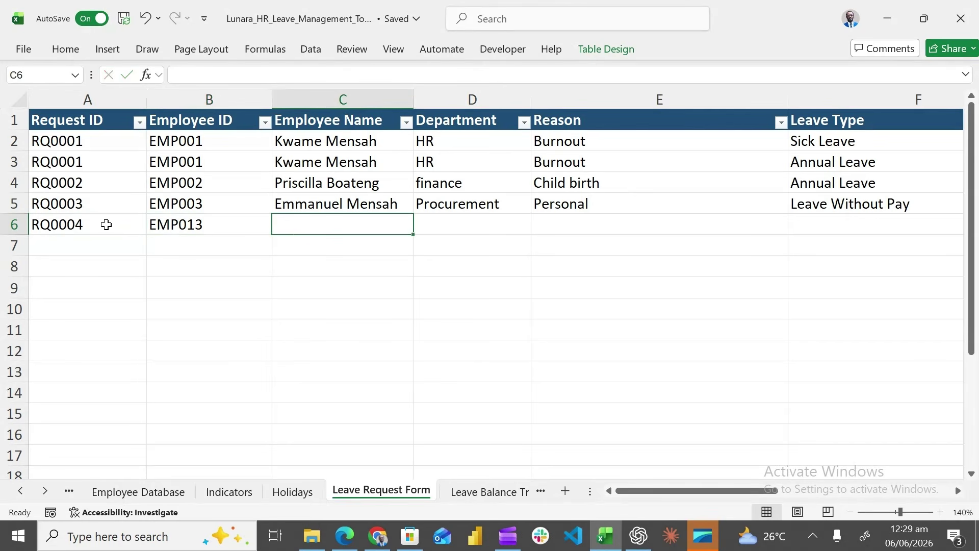
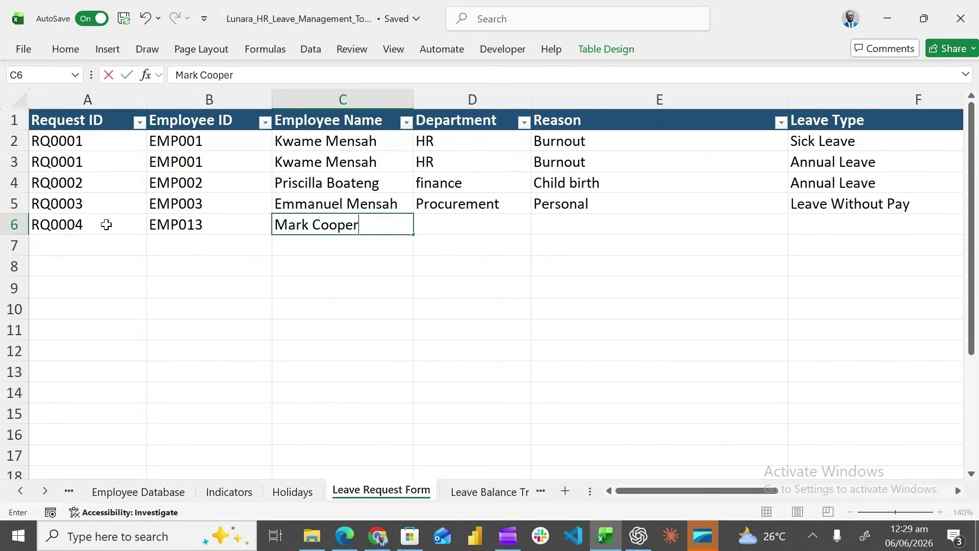
pyautogui.press('Tab')
pyautogui.write('f')
pyautogui.press('Tab')
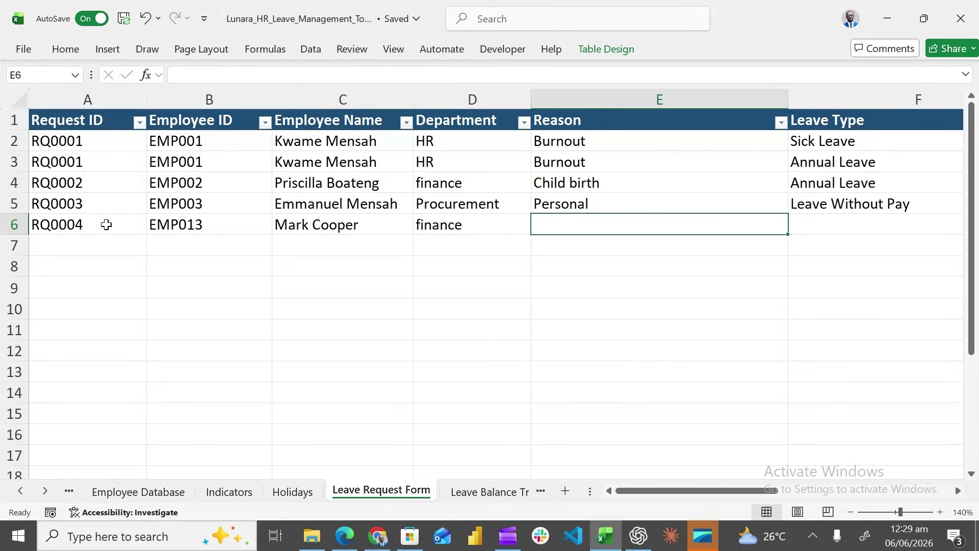
pyautogui.write('Dom')
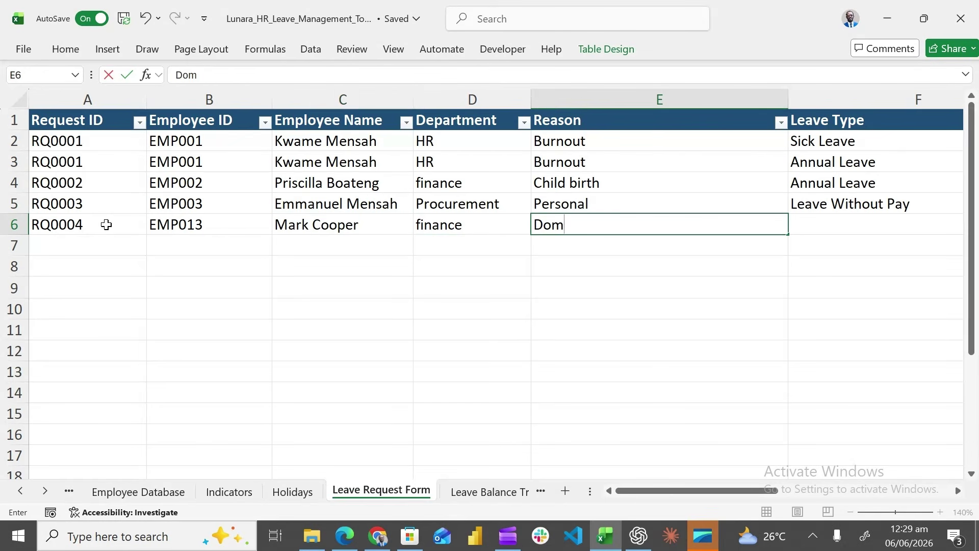
pyautogui.write('estic accid')
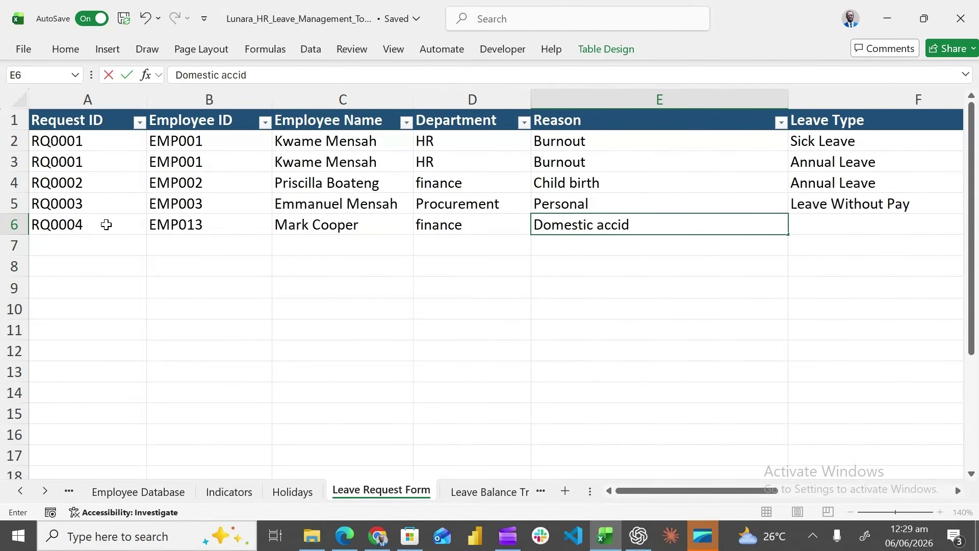
pyautogui.write('ent')
pyautogui.press('Tab')
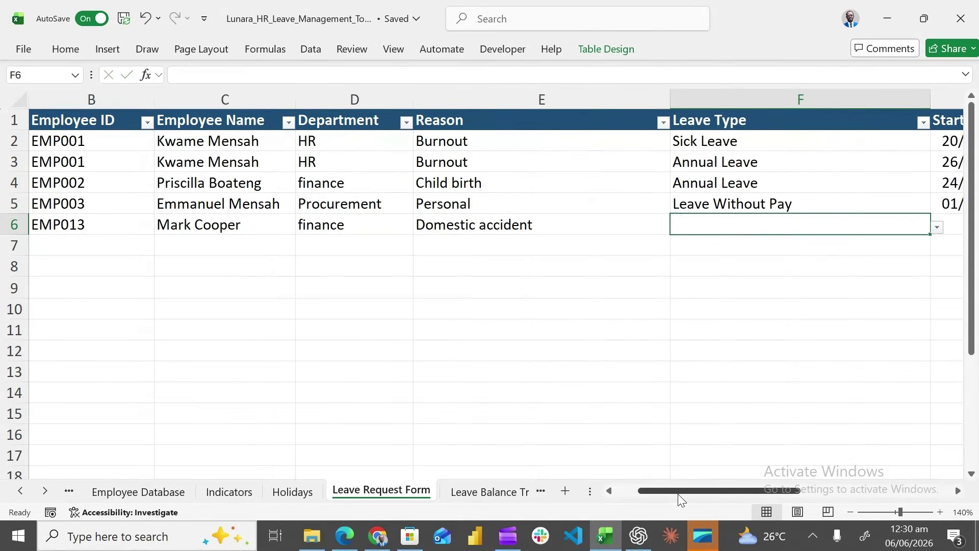
pyautogui.moveTo(678, 494); pyautogui.dragTo(750, 493)
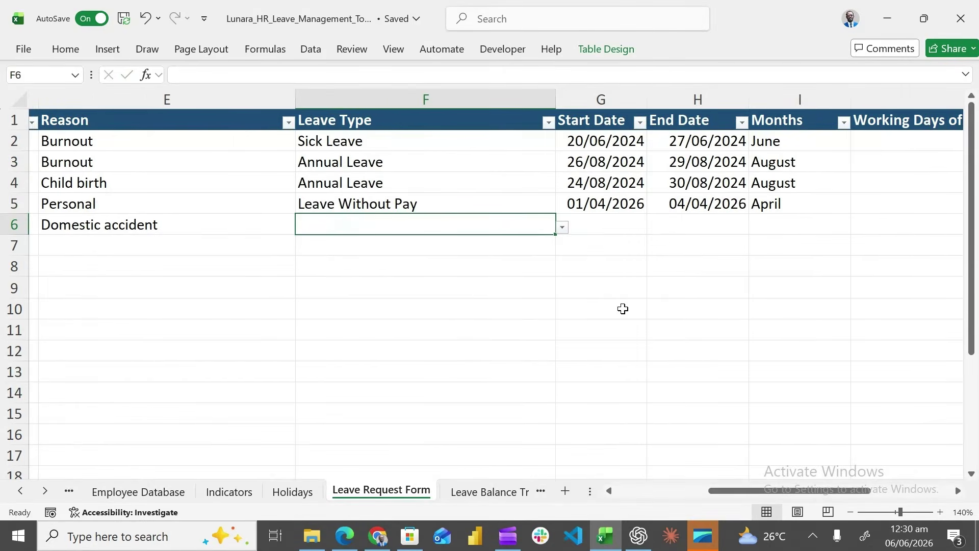
# Set row 6 to Annual Leave from 13/10/2026 to 16/10/2026
pyautogui.click(562, 227)
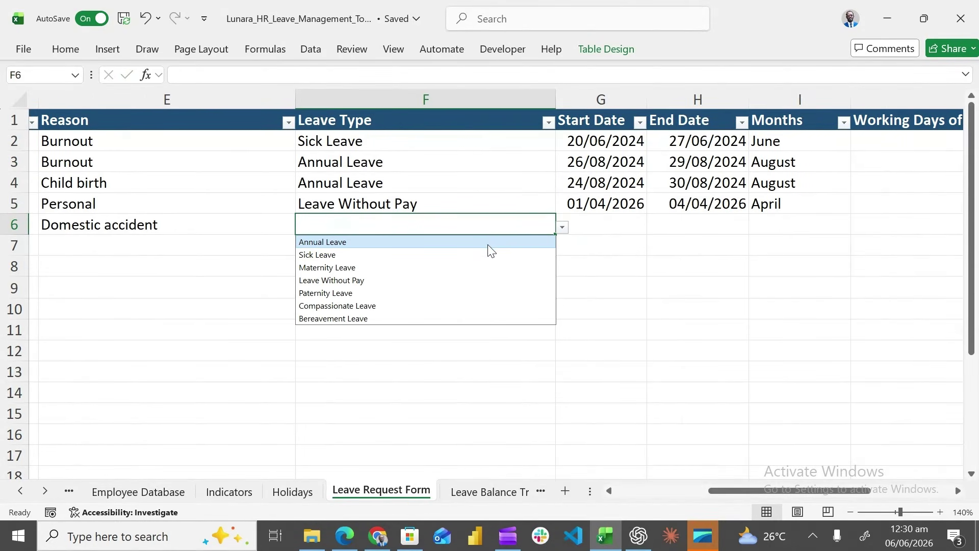
pyautogui.click(488, 243)
pyautogui.click(623, 221)
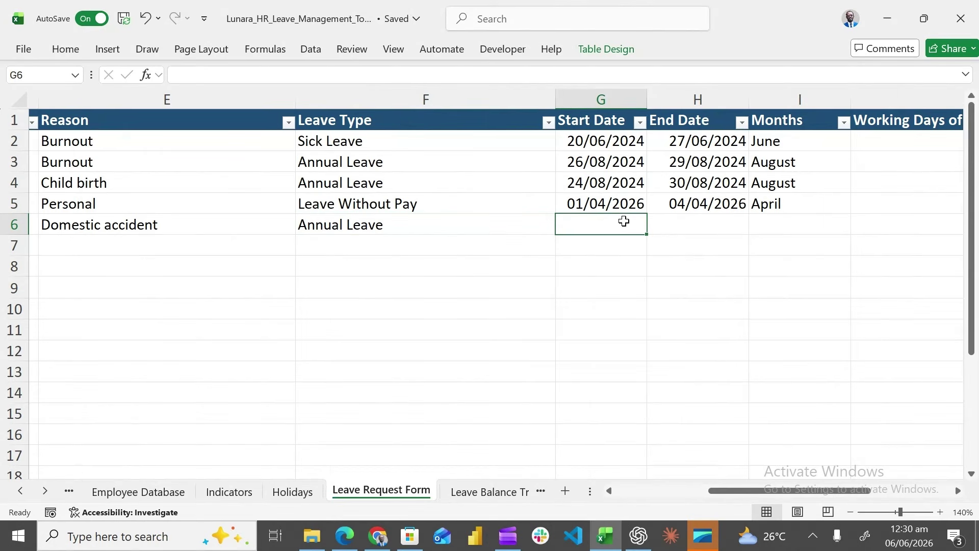
pyautogui.write('13')
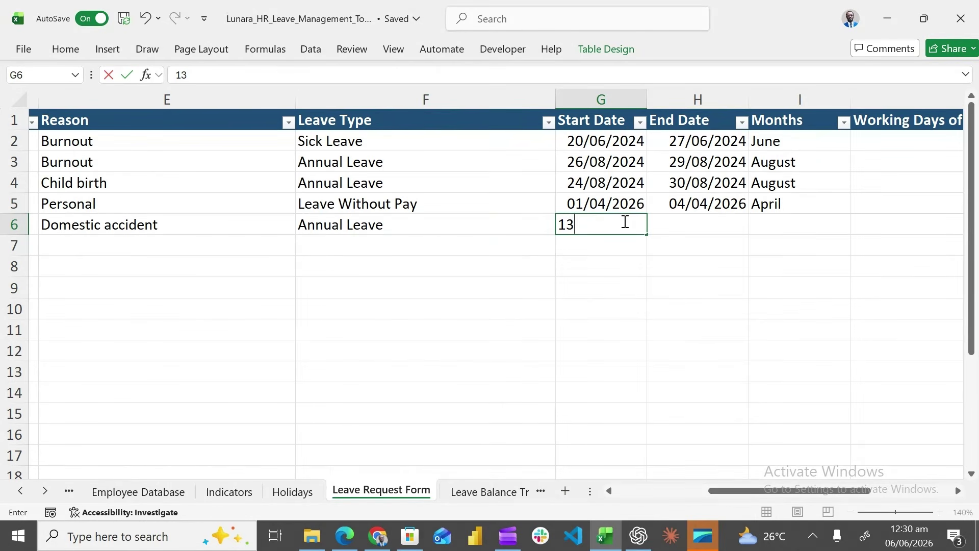
pyautogui.write('/10/2026')
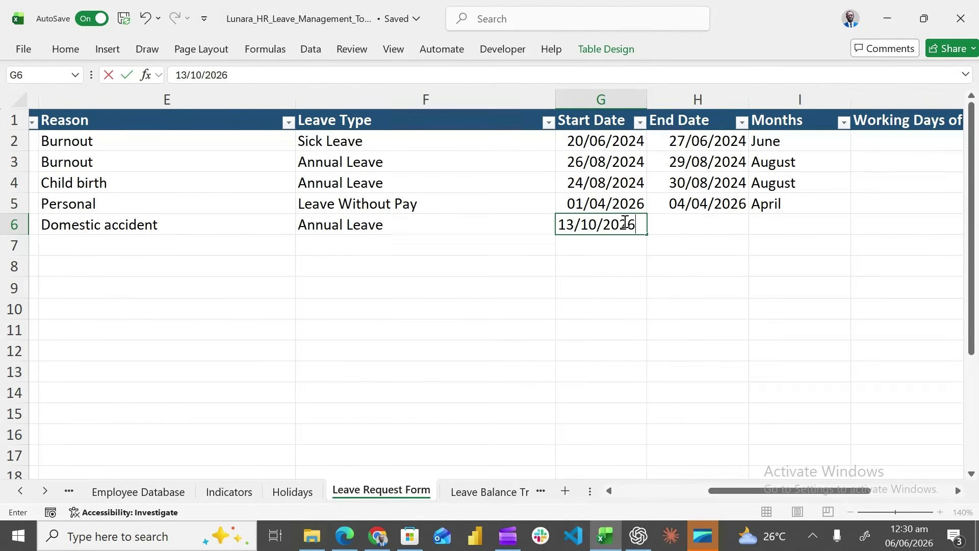
pyautogui.press('Tab')
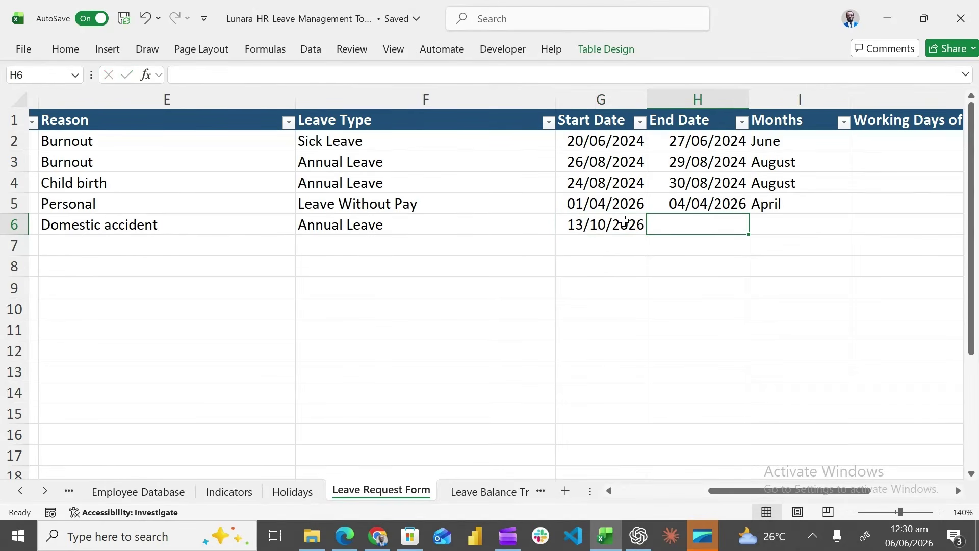
pyautogui.write('16')
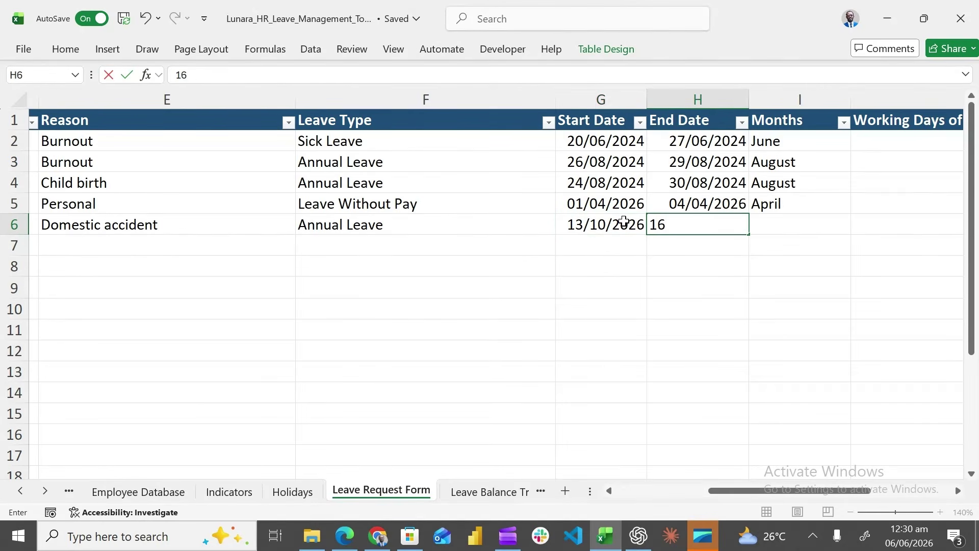
pyautogui.write('/10/2026')
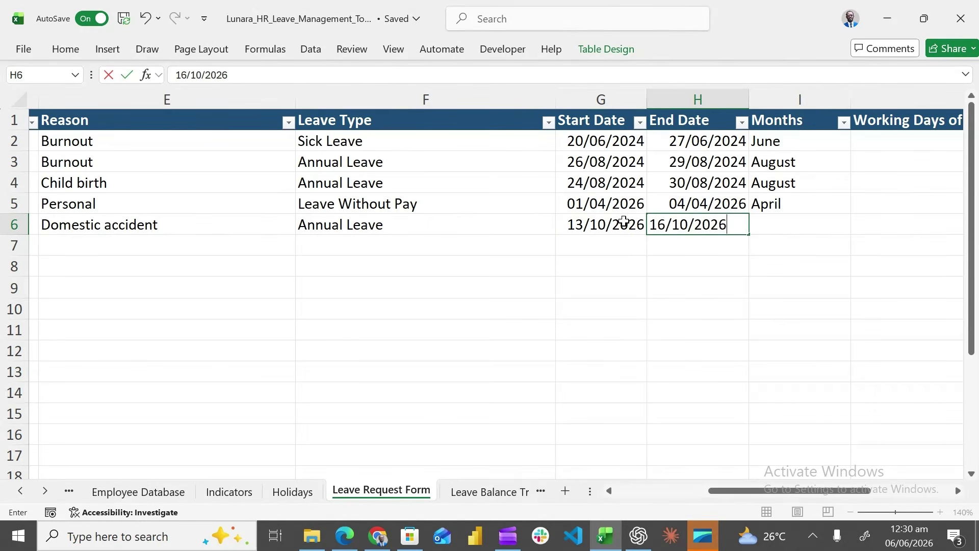
pyautogui.press('Tab')
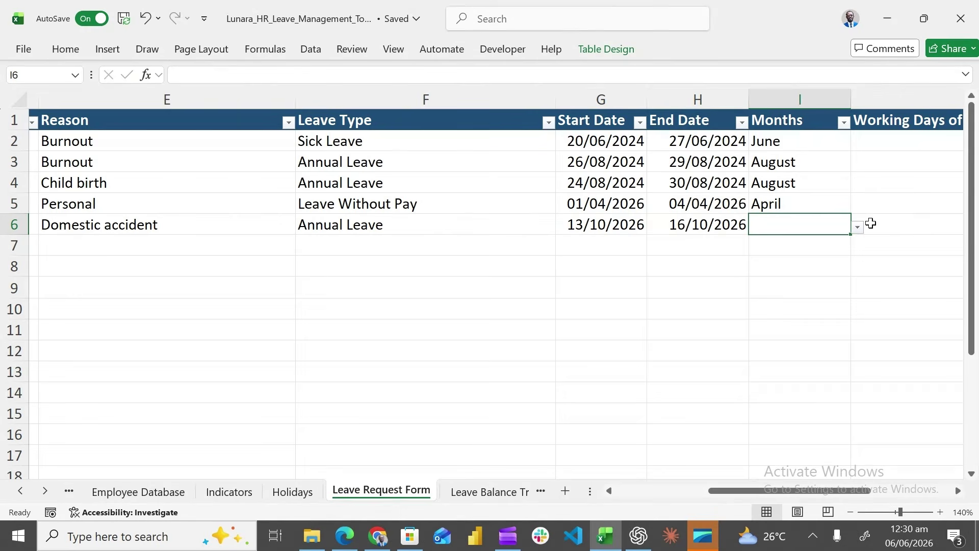
# Choose October as the leave month in I6 and bring up K6's approval status list
pyautogui.click(858, 228)
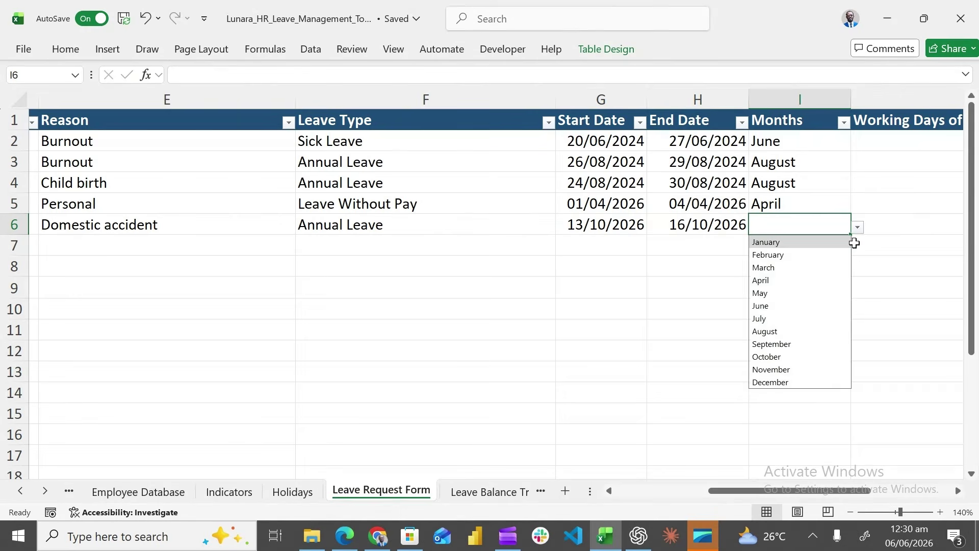
pyautogui.click(769, 357)
pyautogui.moveTo(788, 489); pyautogui.dragTo(861, 490)
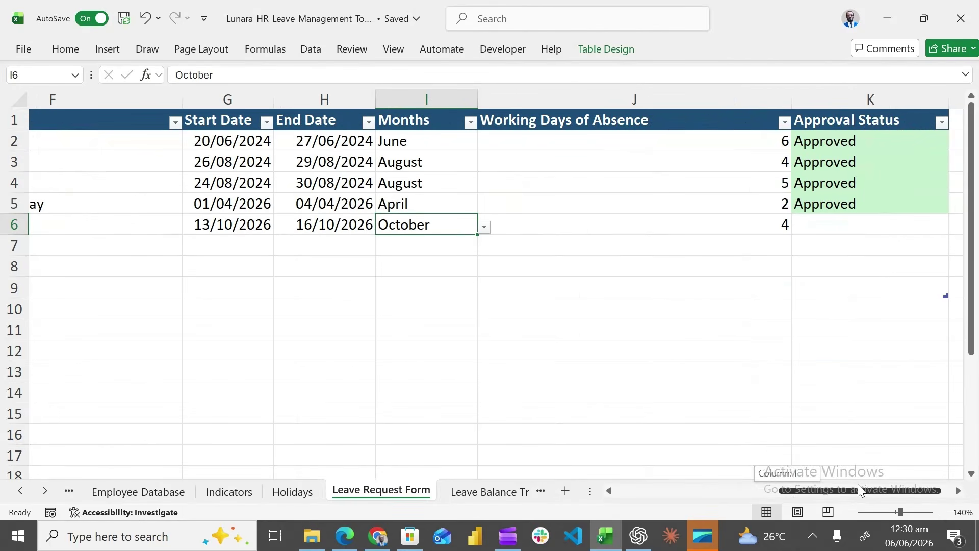
pyautogui.click(873, 222)
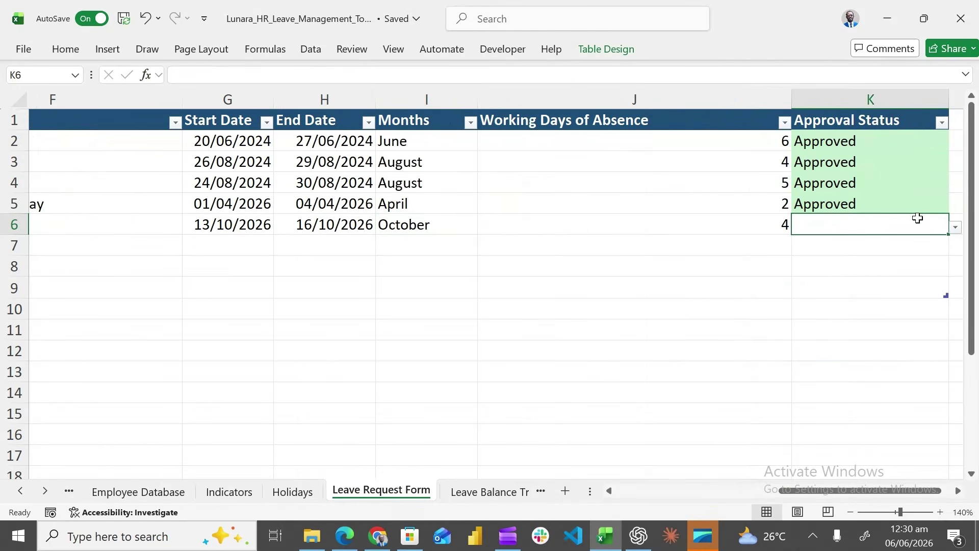
pyautogui.click(956, 229)
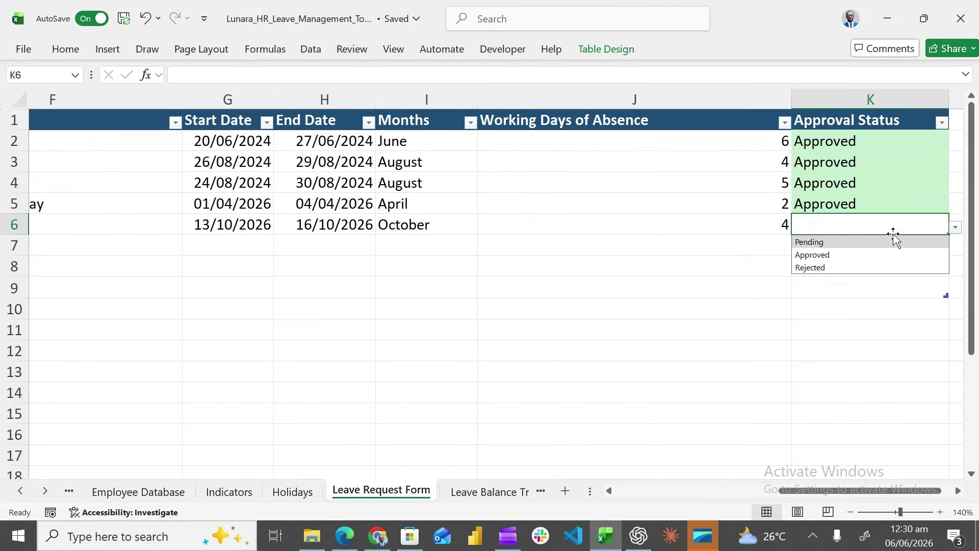
# Approve request RQ0004 in K6 and verify its 13/10/2026 Annual Leave entry on the Leave Calendar
pyautogui.click(855, 260)
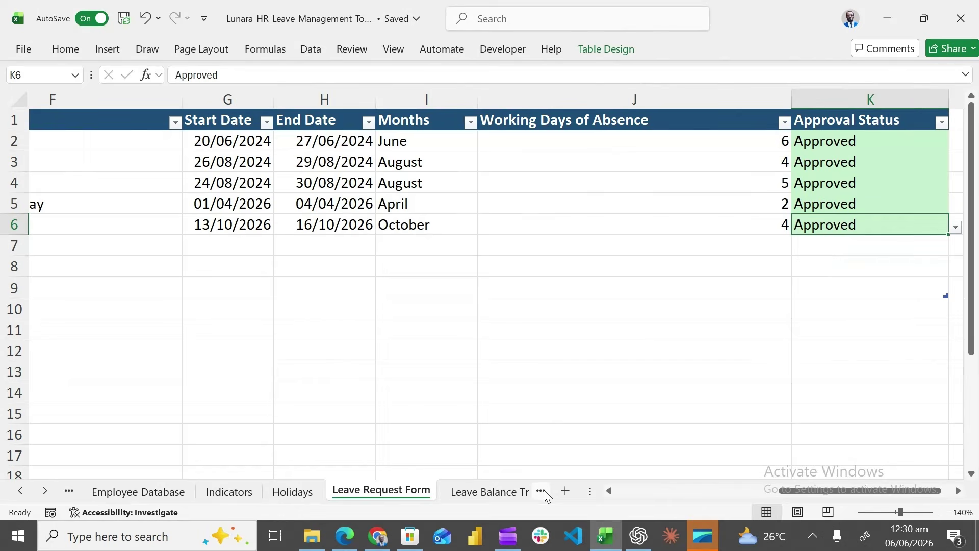
pyautogui.click(511, 493)
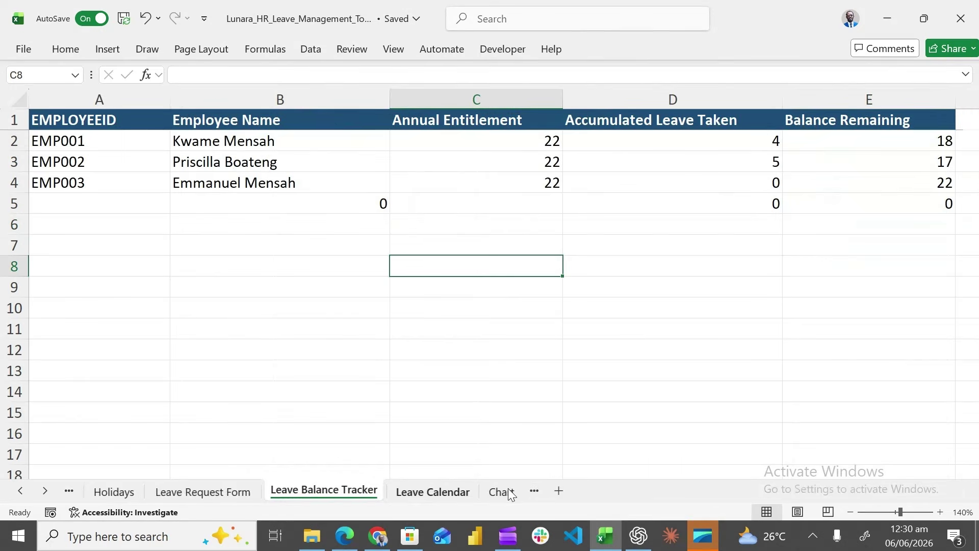
pyautogui.click(462, 488)
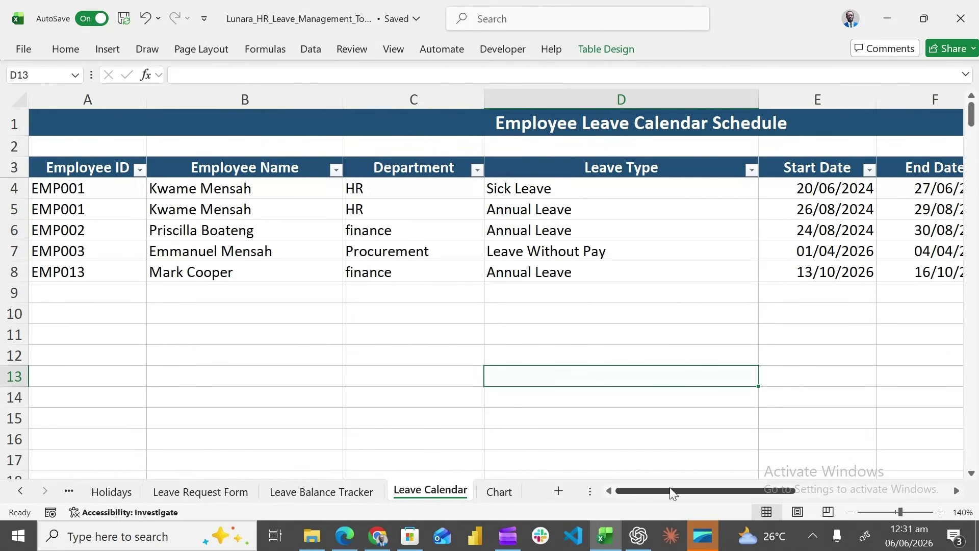
pyautogui.moveTo(669, 490); pyautogui.dragTo(650, 494)
pyautogui.moveTo(657, 489); pyautogui.dragTo(532, 488)
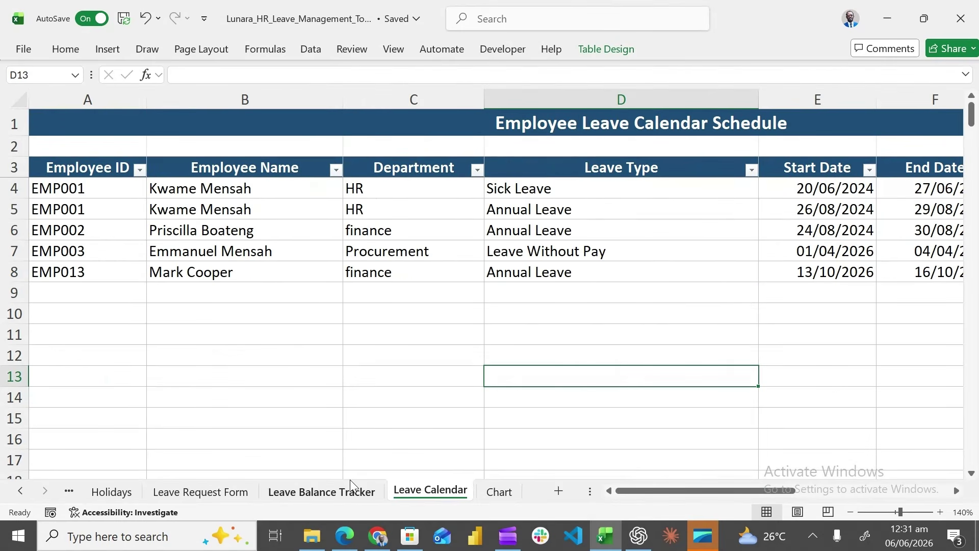
# Switch K6's request status to Pending and review the Leave Calendar entries
pyautogui.click(230, 497)
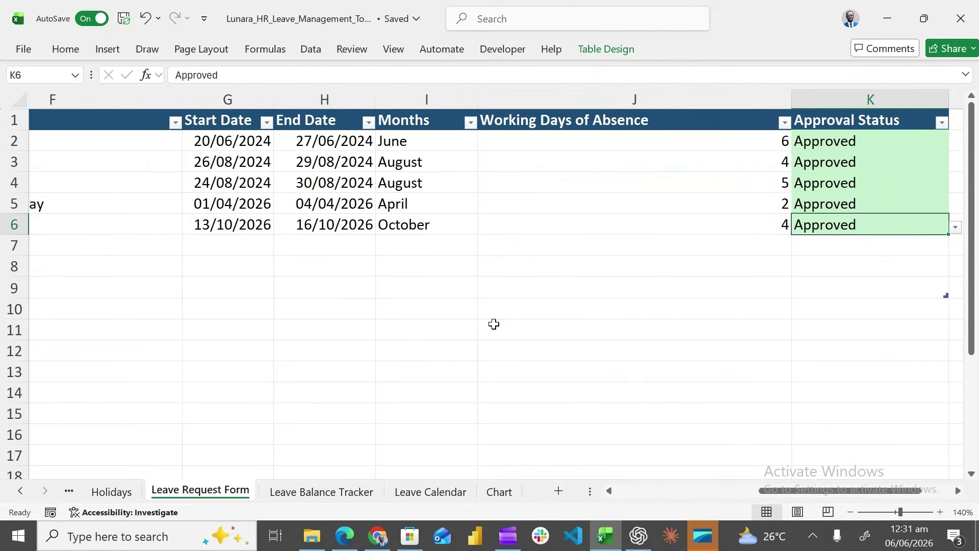
pyautogui.click(955, 227)
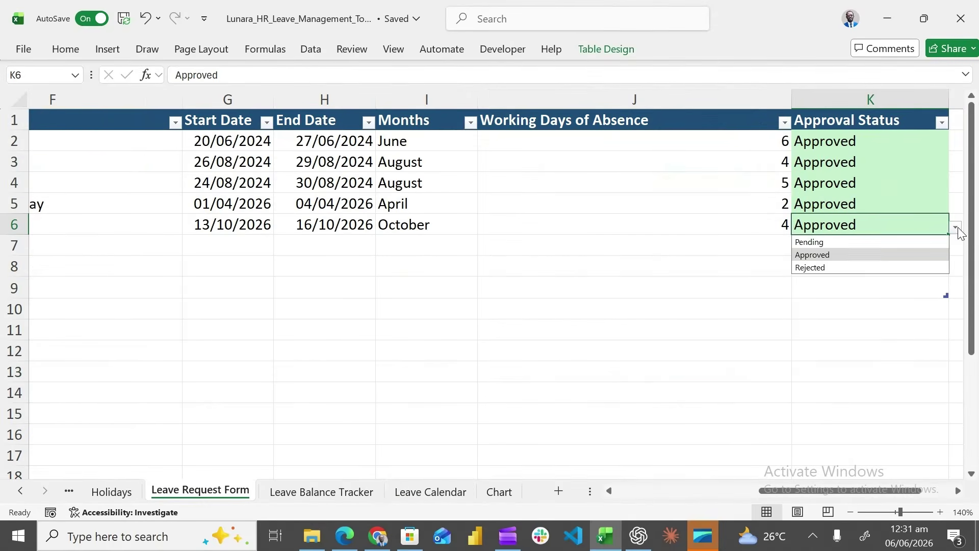
pyautogui.click(890, 243)
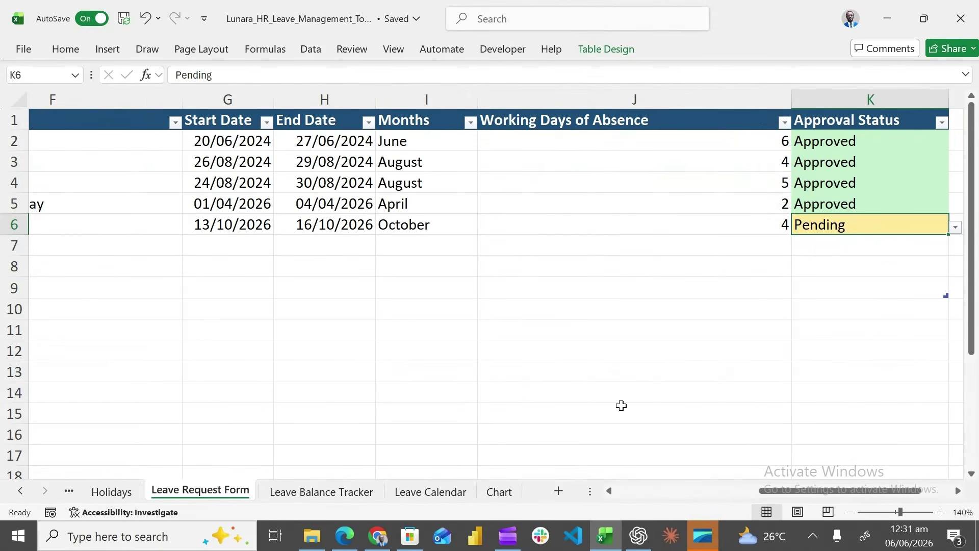
pyautogui.click(446, 493)
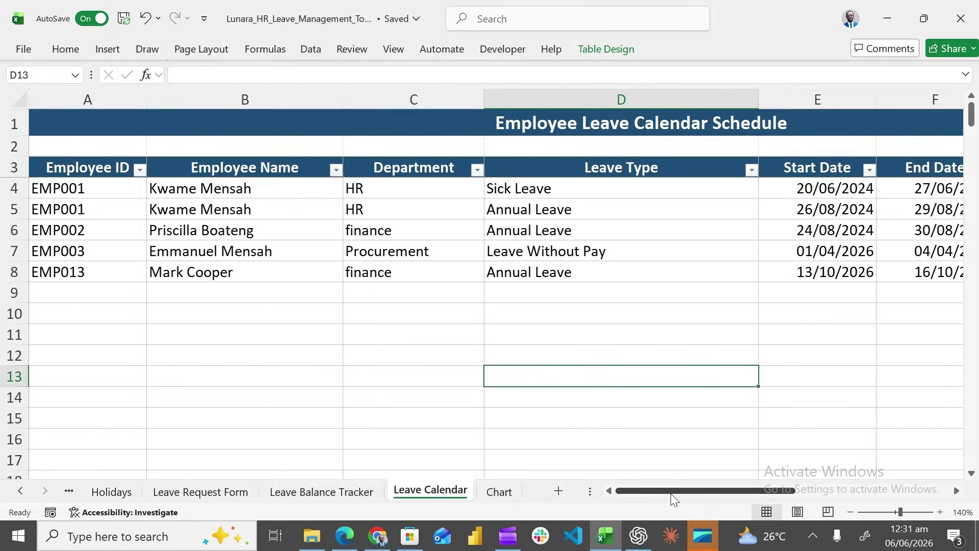
pyautogui.moveTo(671, 494); pyautogui.dragTo(742, 494)
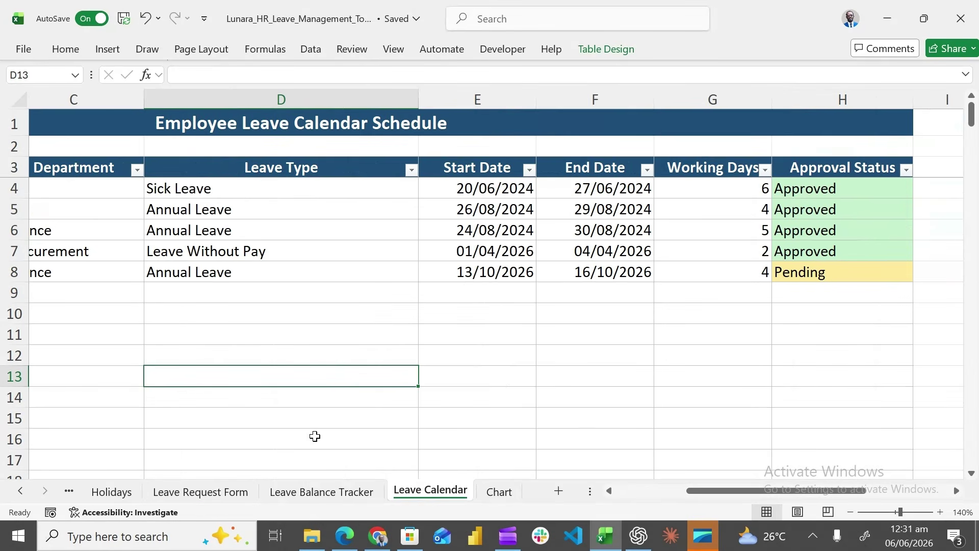
# Change K6's request status to Rejected and recheck the Leave Calendar
pyautogui.click(217, 486)
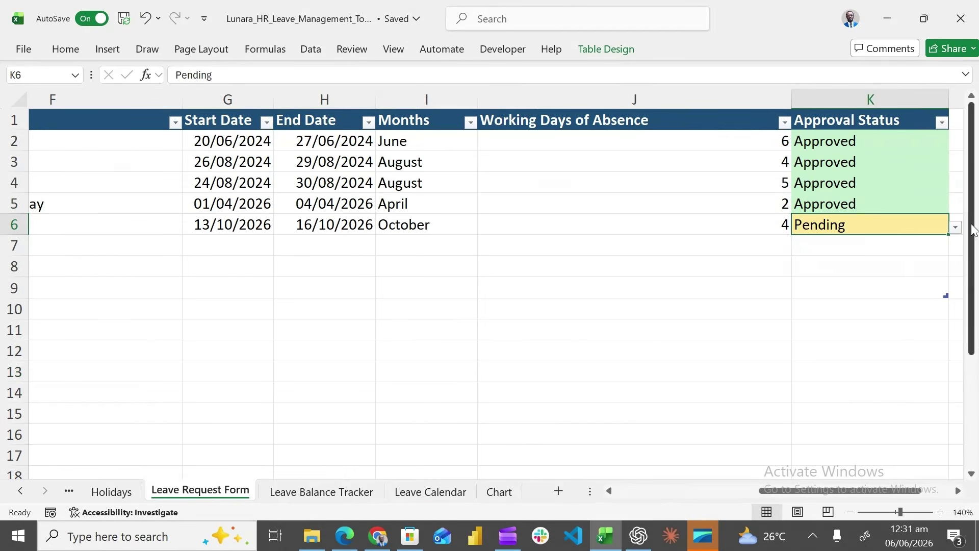
pyautogui.click(956, 228)
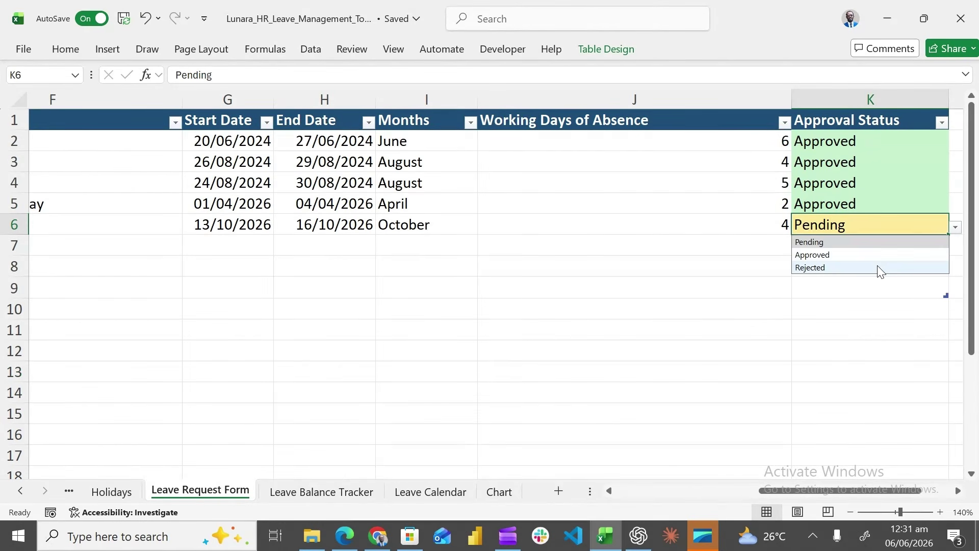
pyautogui.click(881, 269)
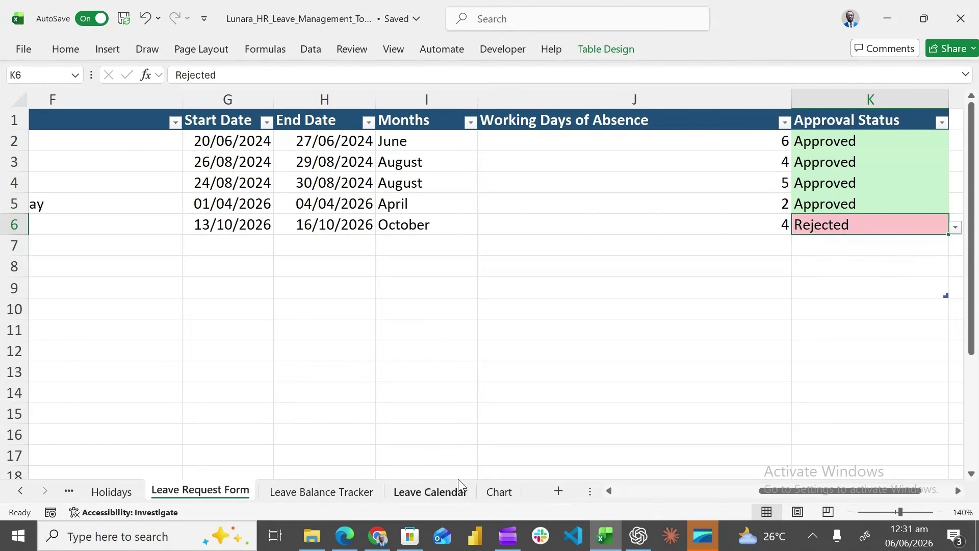
pyautogui.click(431, 492)
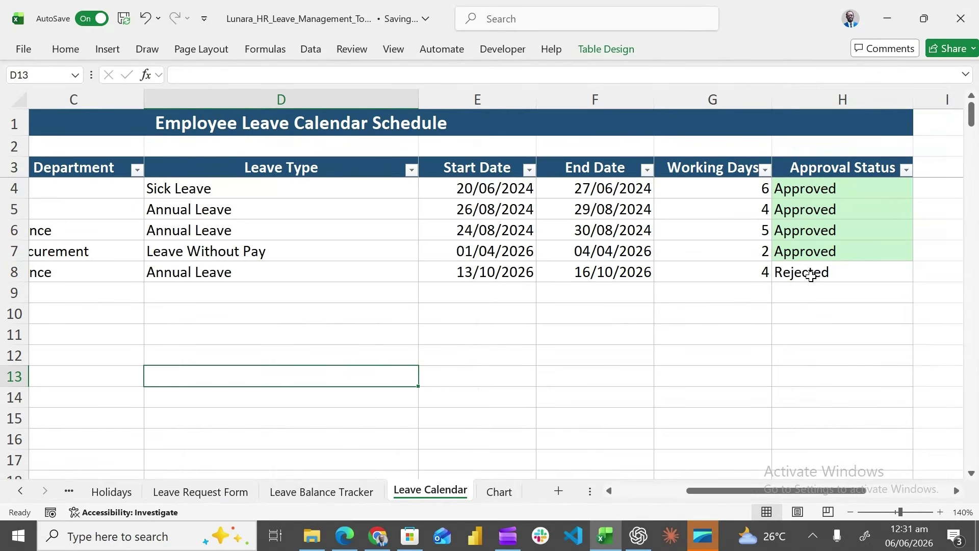
# Confirm K6 still reads Rejected and go to the Leave Balance Tracker sheet
pyautogui.click(225, 494)
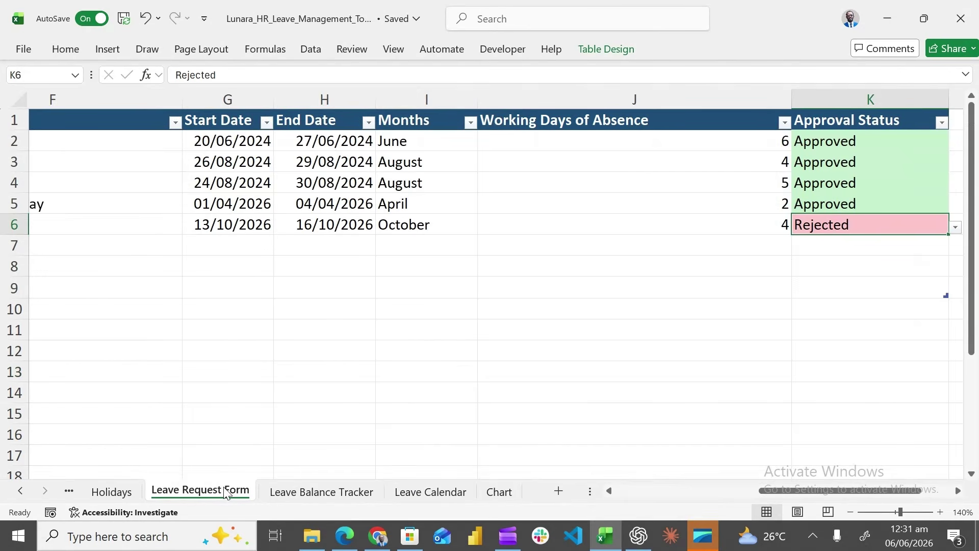
pyautogui.click(956, 229)
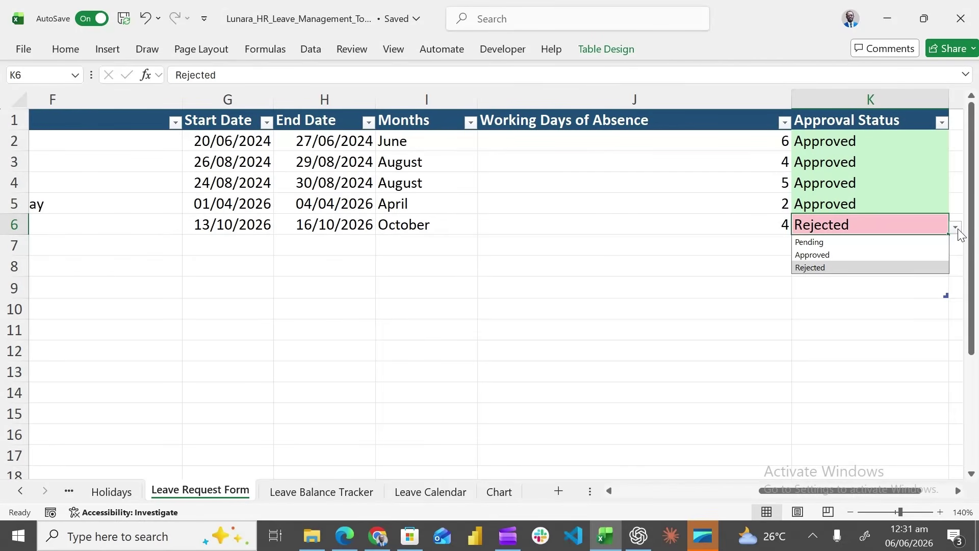
pyautogui.click(957, 229)
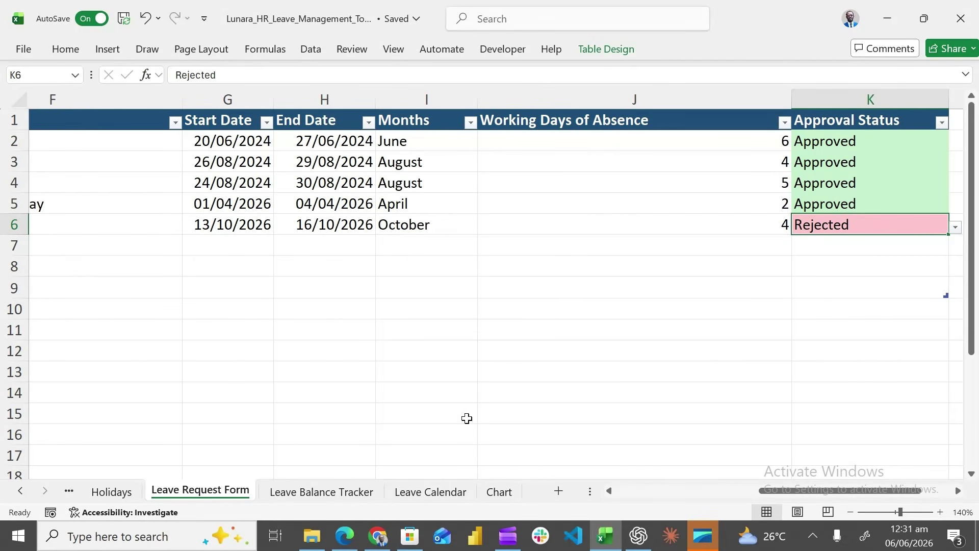
pyautogui.click(321, 492)
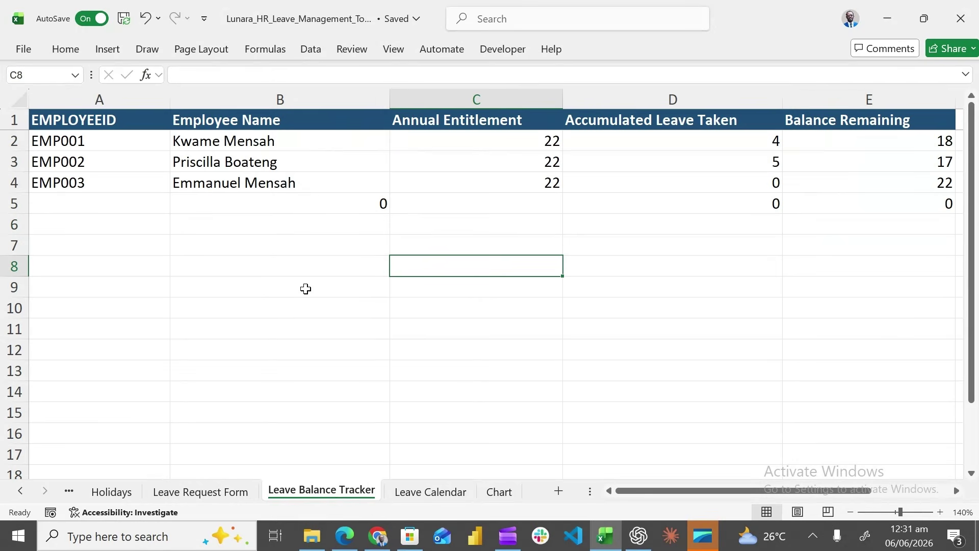
# Enter employee ID EMP013 in cell A5 of the Leave Balance Tracker
pyautogui.moveTo(636, 492); pyautogui.dragTo(636, 494)
pyautogui.click(99, 209)
pyautogui.write('em')
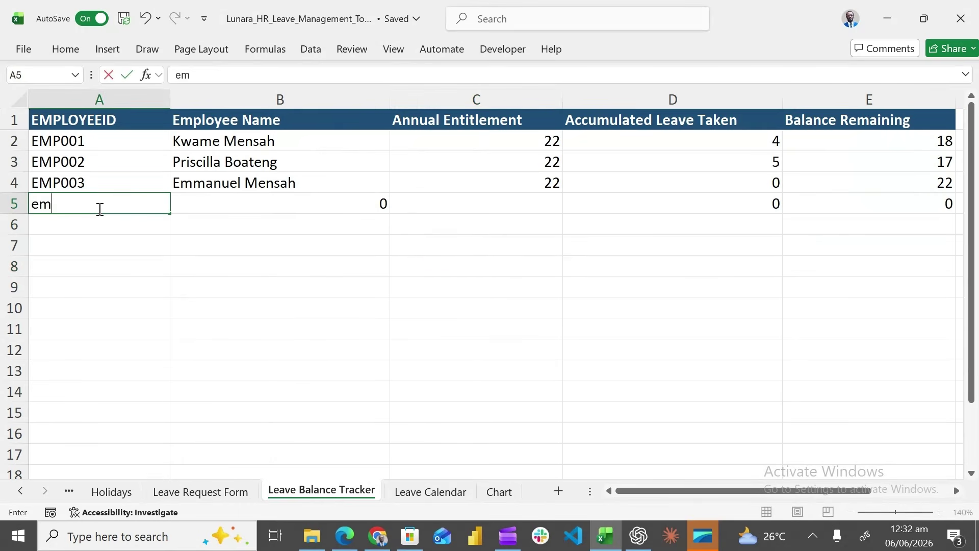
pyautogui.press('BackSpace')
pyautogui.press('BackSpace')
pyautogui.write('EMP013')
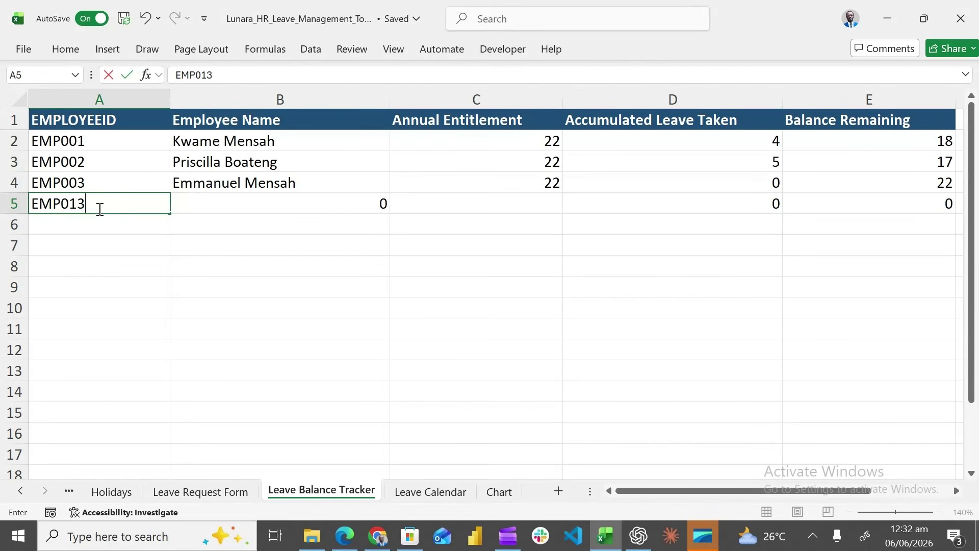
pyautogui.press('Tab')
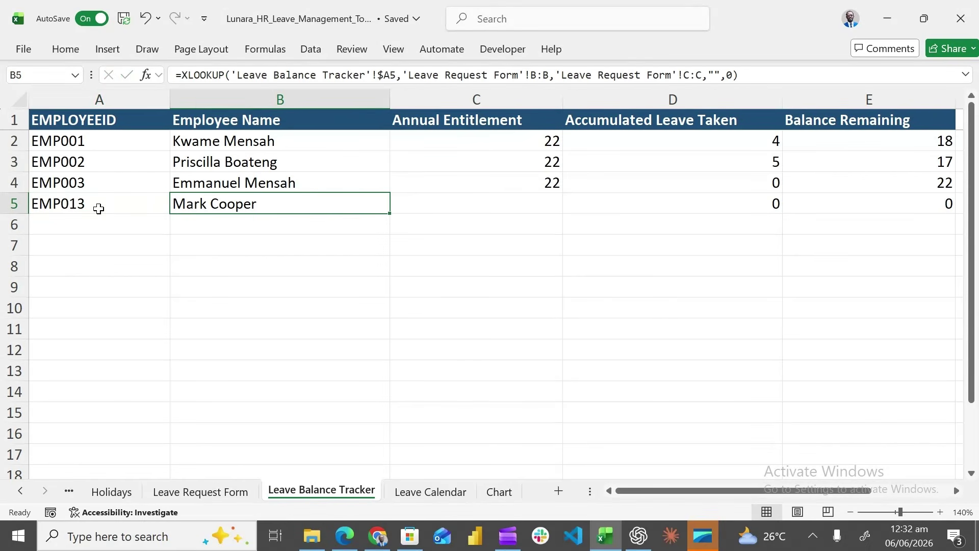
# Copy C4's entitlement formula down to C5 so the new row shows 22 days
pyautogui.click(529, 205)
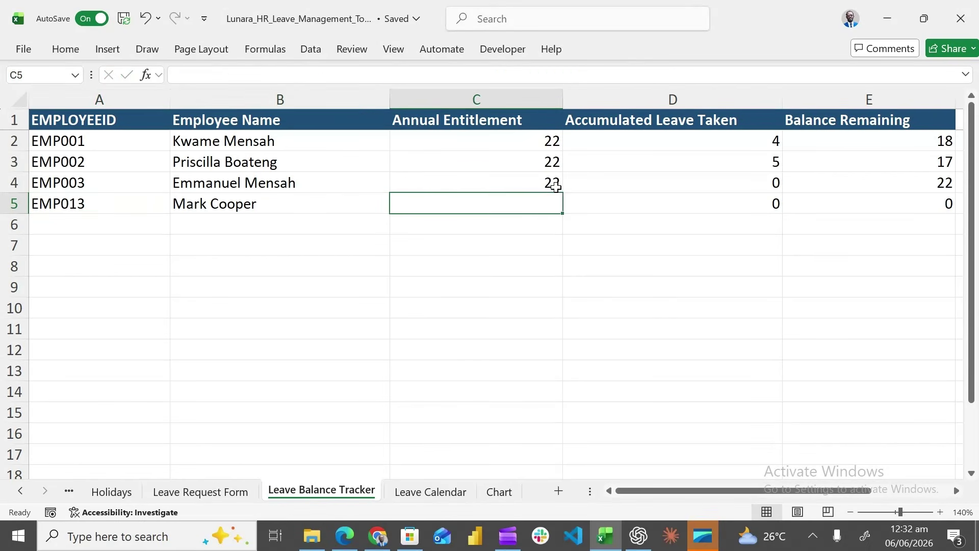
pyautogui.click(556, 187)
pyautogui.moveTo(563, 194); pyautogui.dragTo(562, 208)
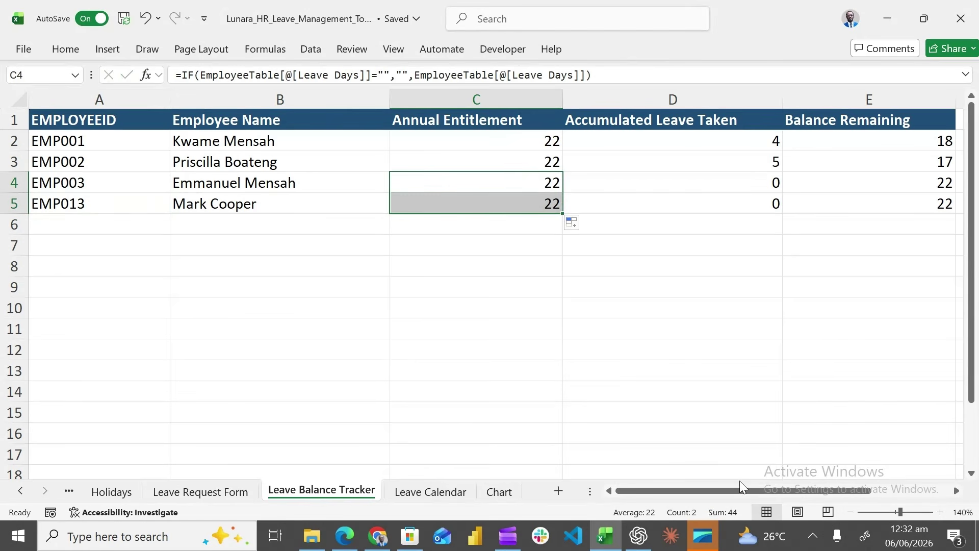
pyautogui.moveTo(739, 493); pyautogui.dragTo(784, 493)
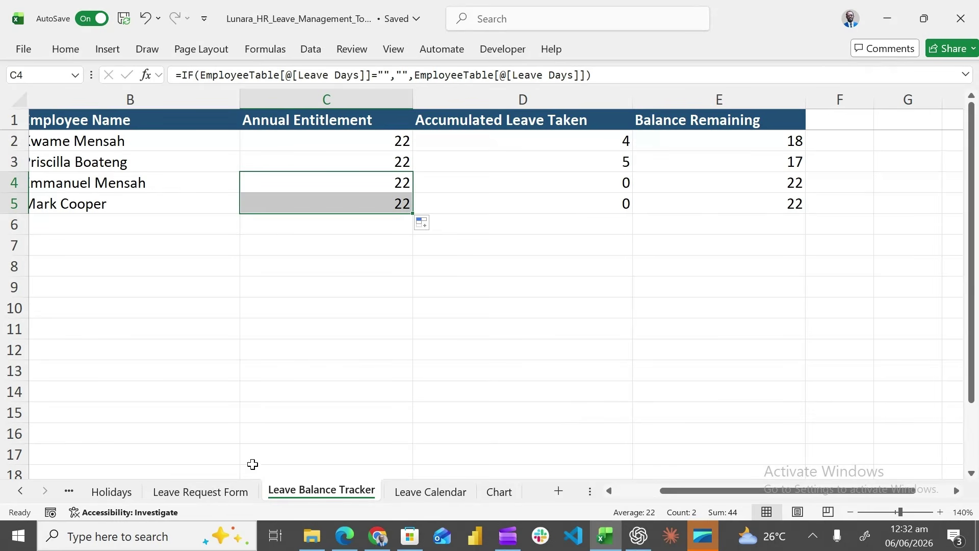
# Set K6 to Approved, review the Balance Tracker and Leave Calendar, and return to the form
pyautogui.click(200, 493)
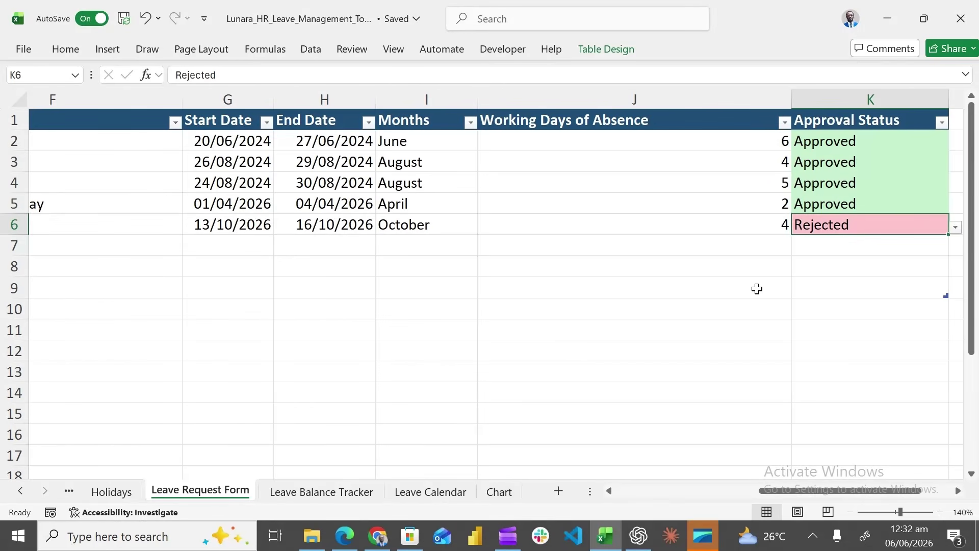
pyautogui.click(956, 230)
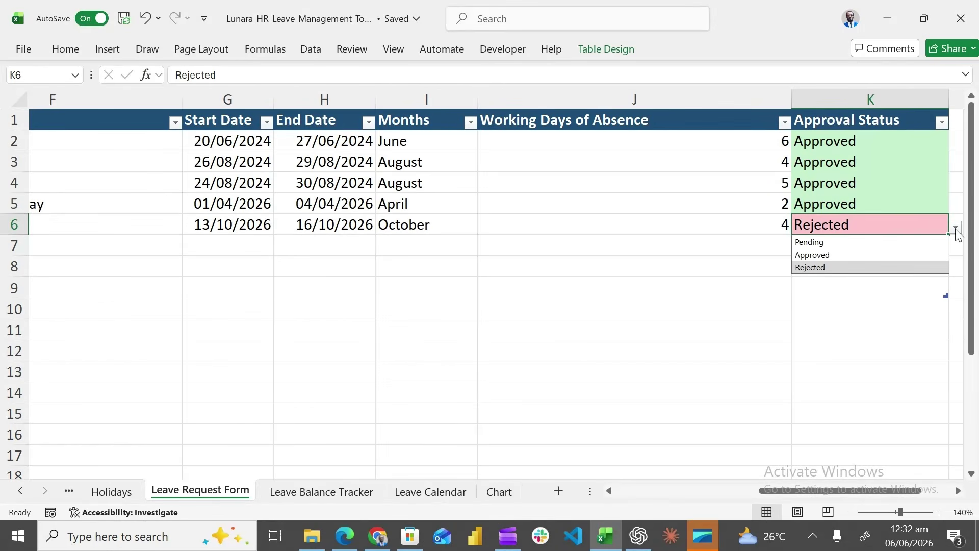
pyautogui.click(882, 255)
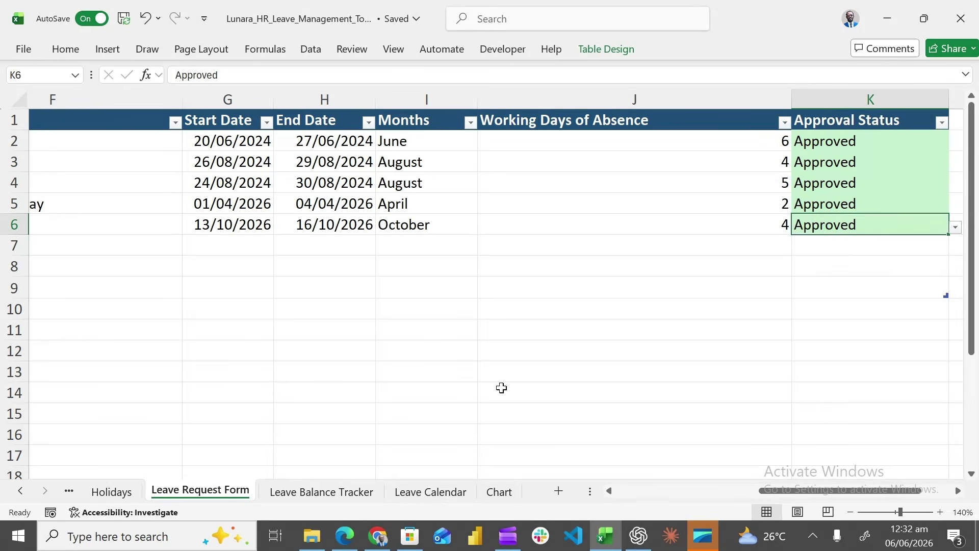
pyautogui.click(338, 497)
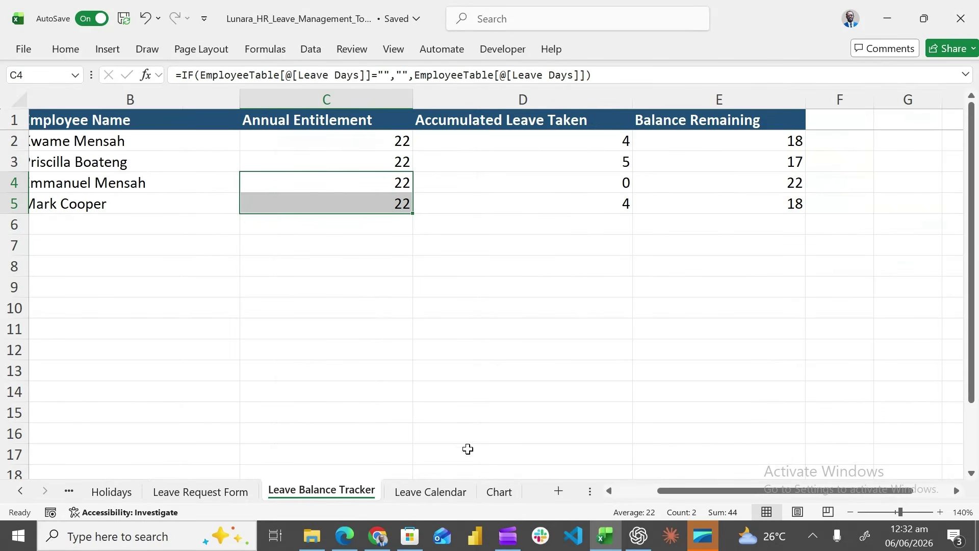
pyautogui.click(456, 493)
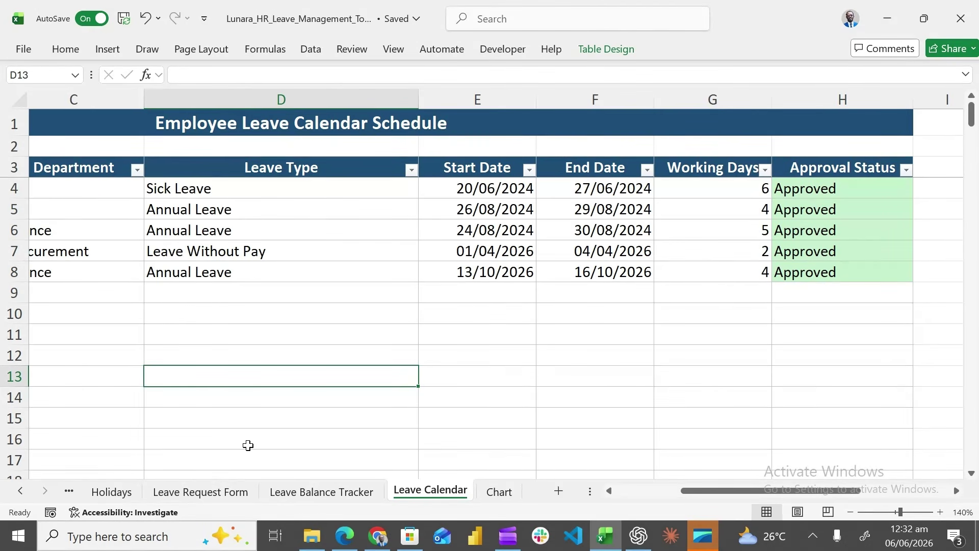
pyautogui.click(200, 492)
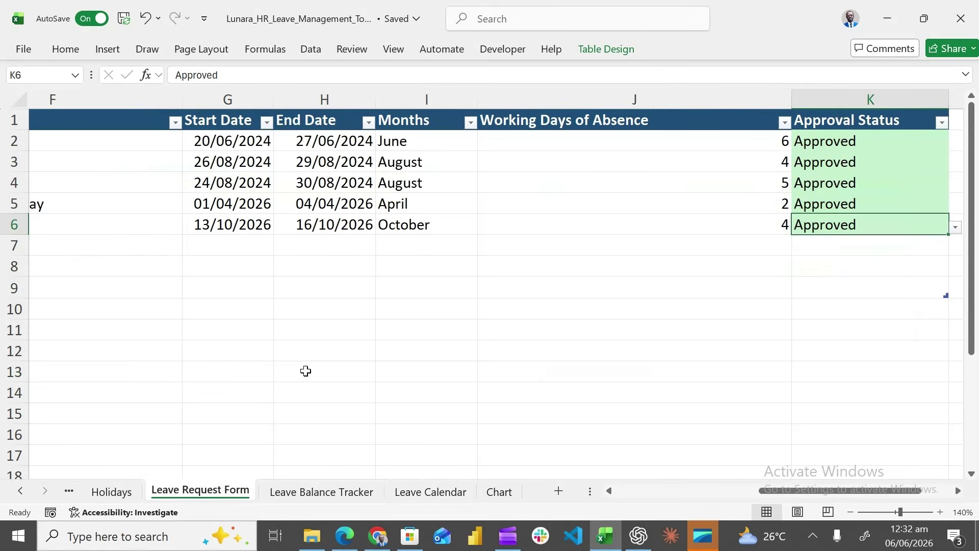
# Set the last employee's status in Employee Database cell I14 to Inactive
pyautogui.hscroll(-4, 305, 373)
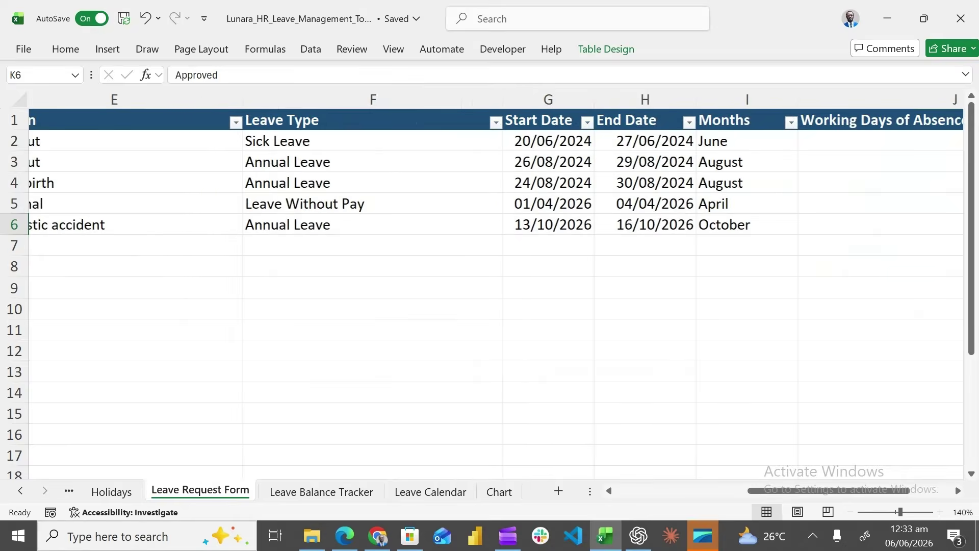
pyautogui.hscroll(-4, 92, 398)
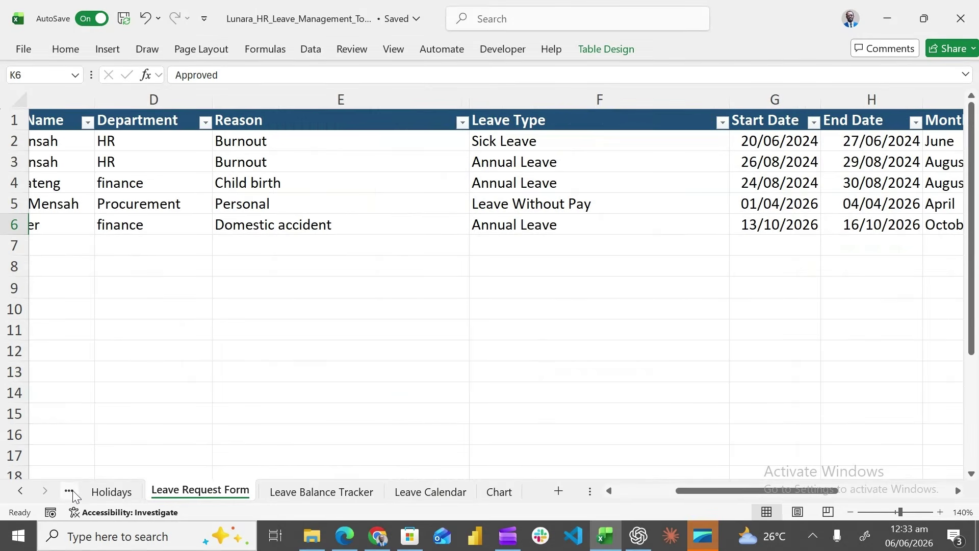
pyautogui.click(73, 491)
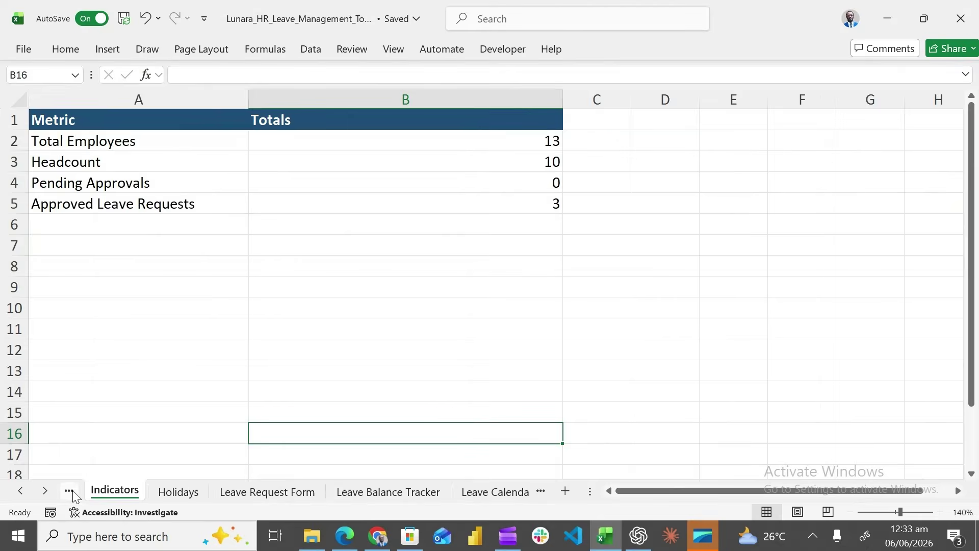
pyautogui.click(73, 492)
pyautogui.click(876, 405)
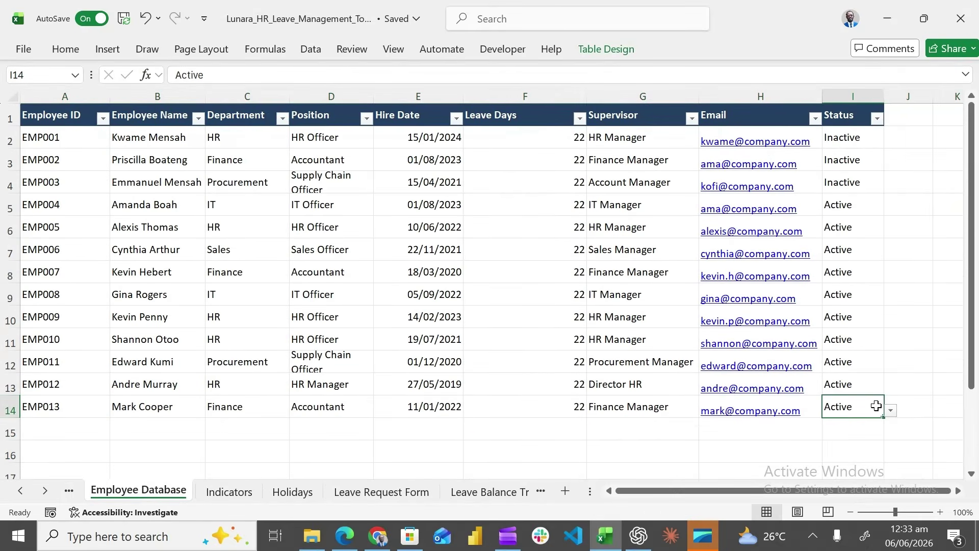
pyautogui.click(890, 411)
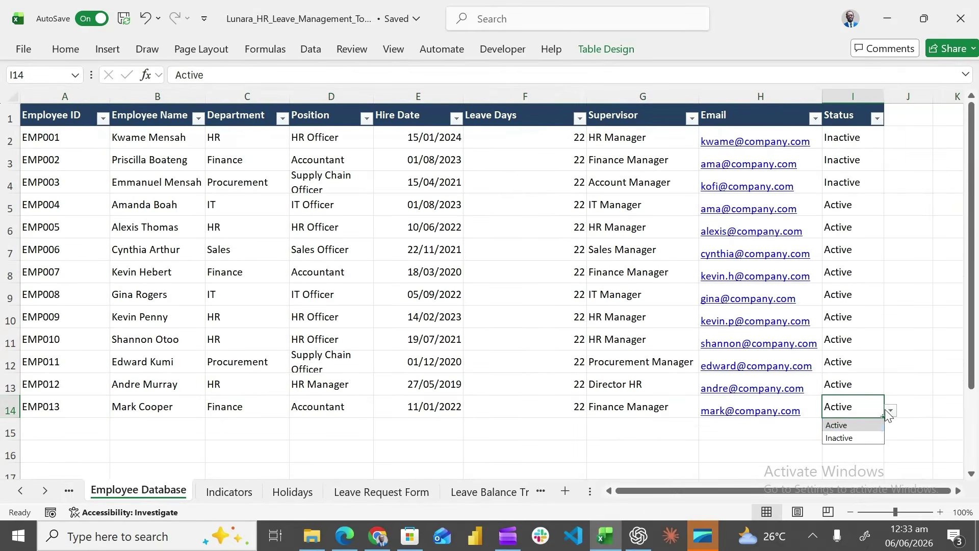
pyautogui.click(857, 439)
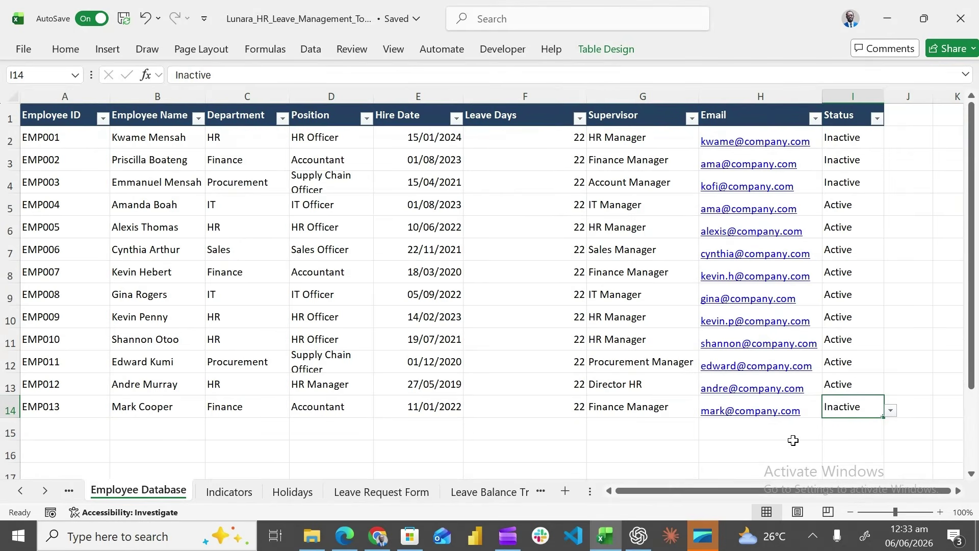
pyautogui.click(790, 443)
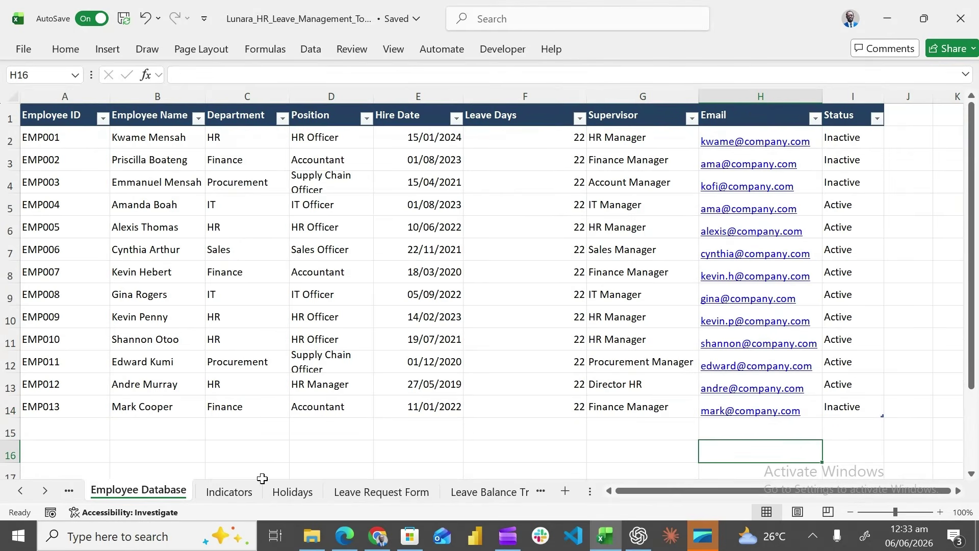
# Check the Indicators sheet's Headcount COUNTIFS formula in B3, now showing 9
pyautogui.click(228, 491)
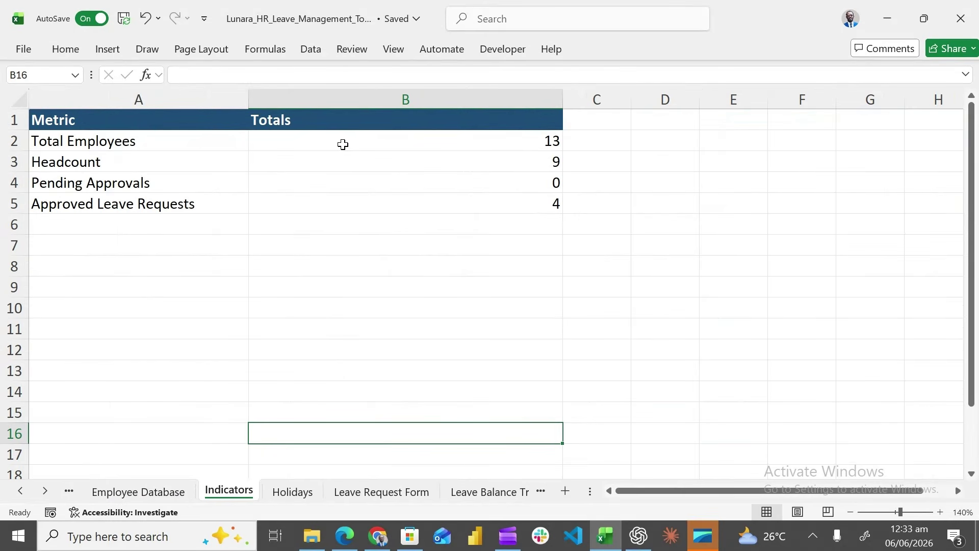
pyautogui.moveTo(370, 144); pyautogui.dragTo(356, 156)
pyautogui.click(356, 156)
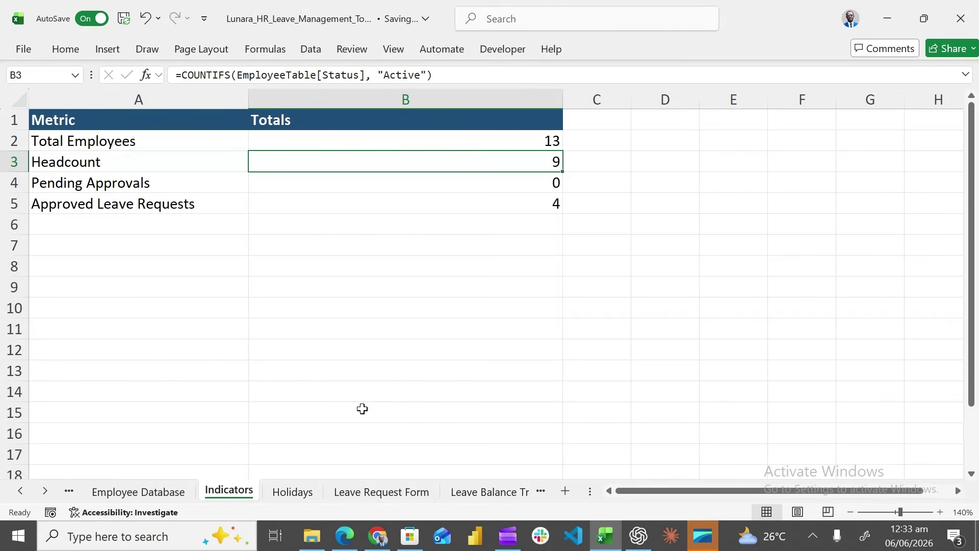
# Navigate to the Chart sheet showing Leave Requests by Department, with Finance at 2
pyautogui.click(477, 492)
pyautogui.click(498, 494)
pyautogui.click(499, 492)
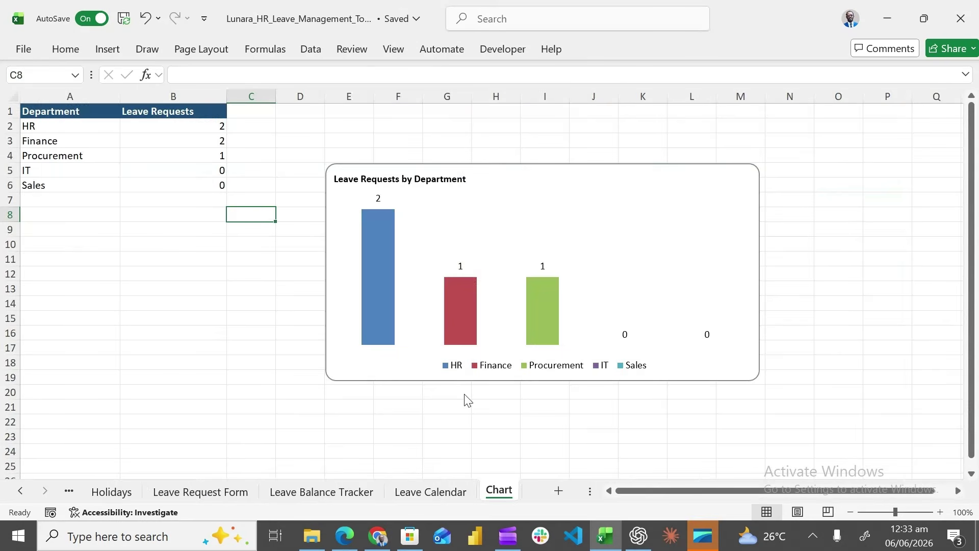